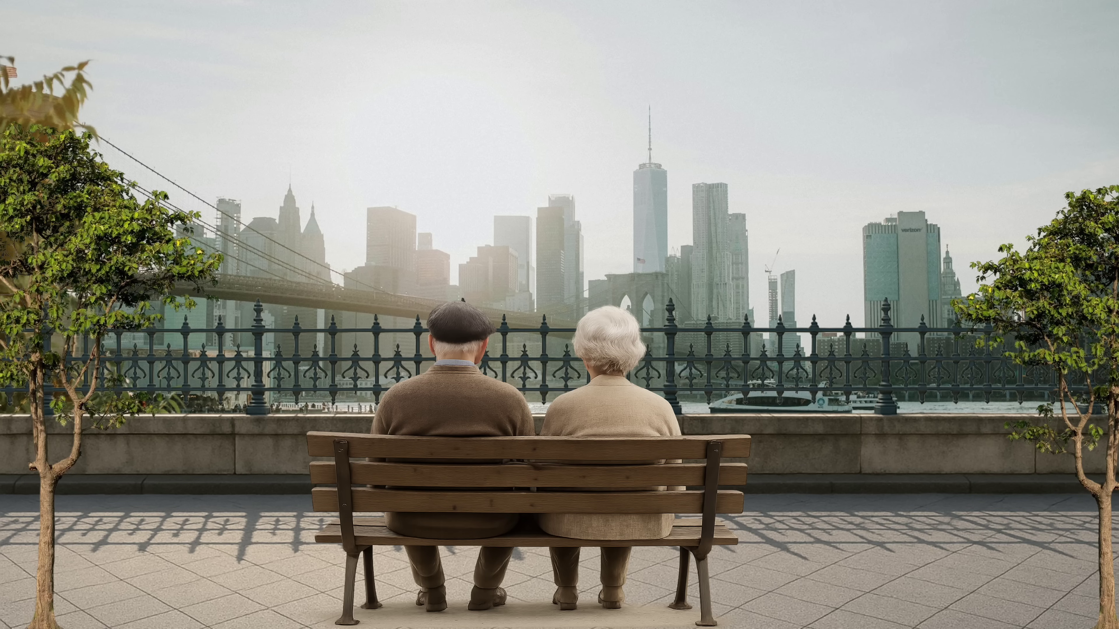
Step: Play the New York slide show through the subway train entrance and the NEW YORK City title
click(367, 194)
click(767, 195)
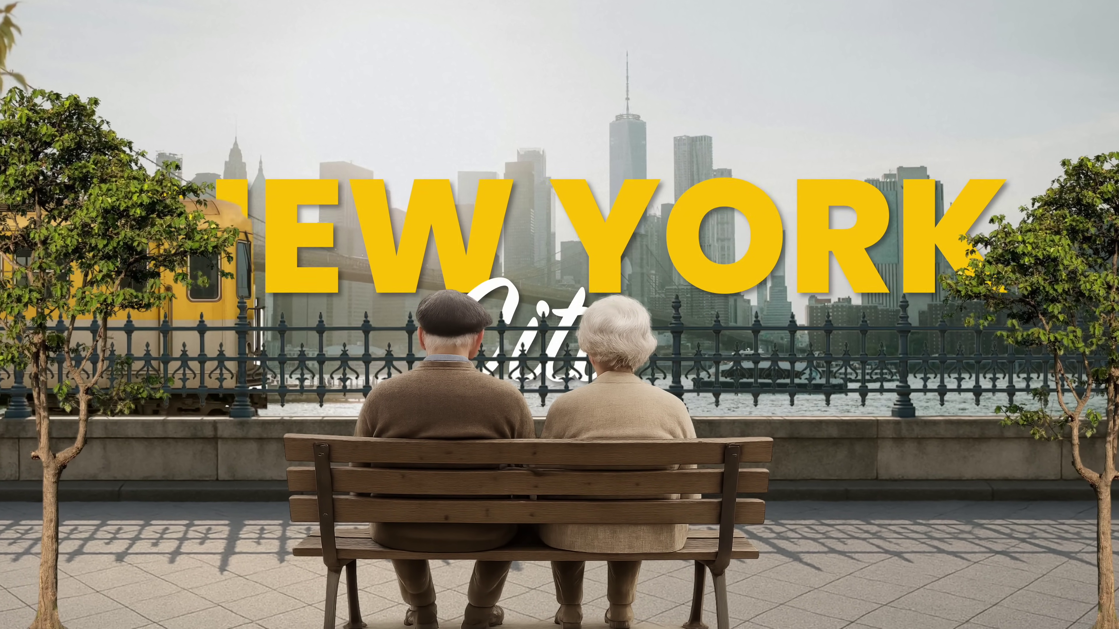
click(521, 473)
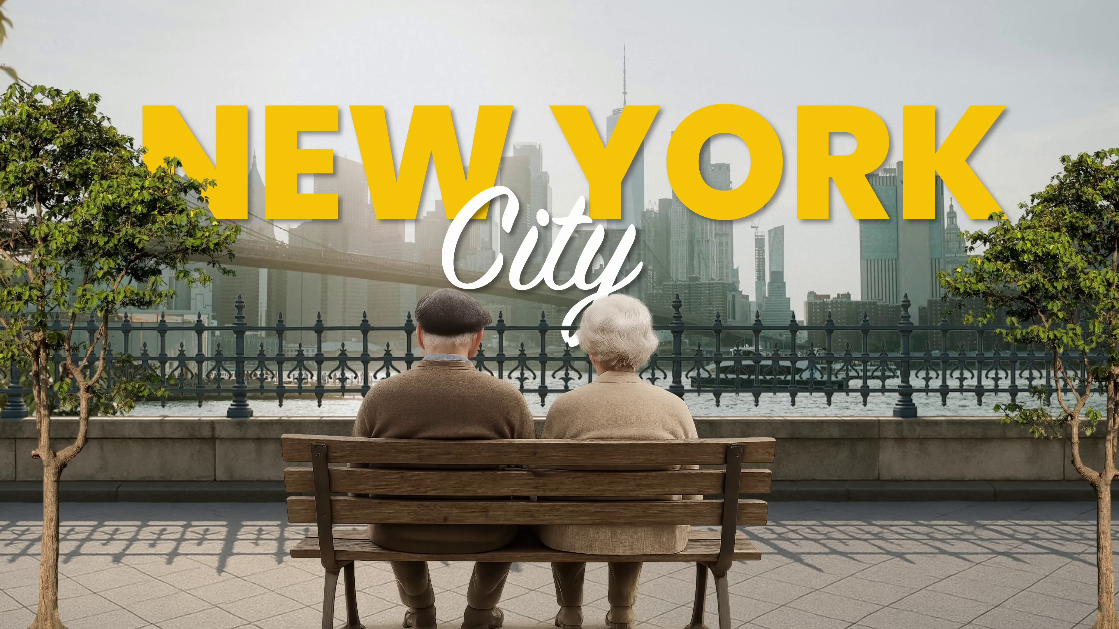
click(103, 246)
click(1067, 305)
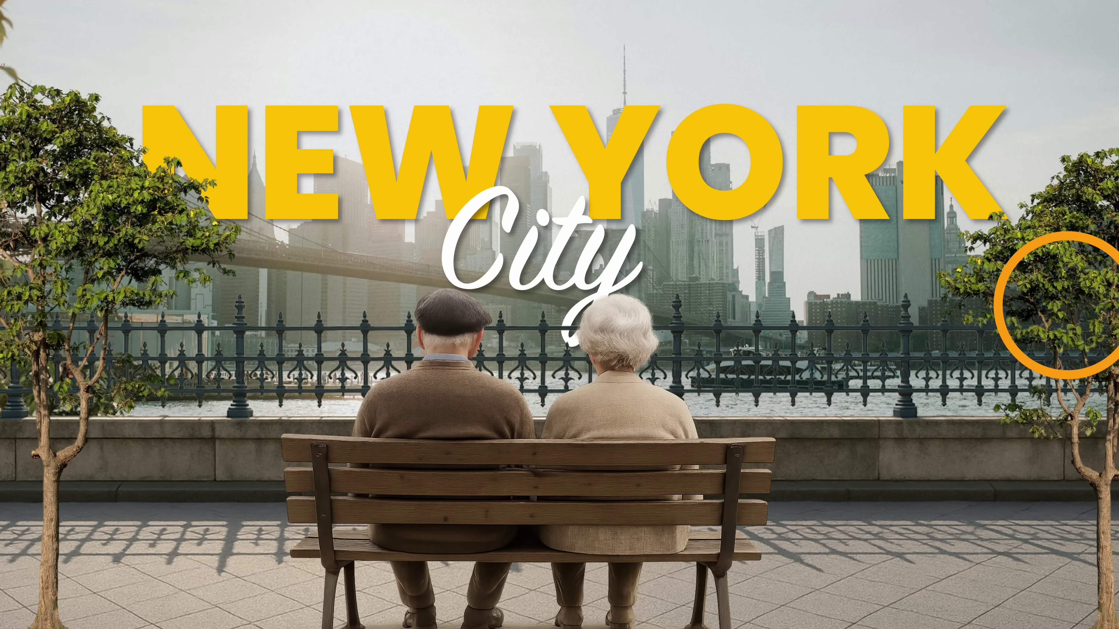
click(220, 362)
click(527, 368)
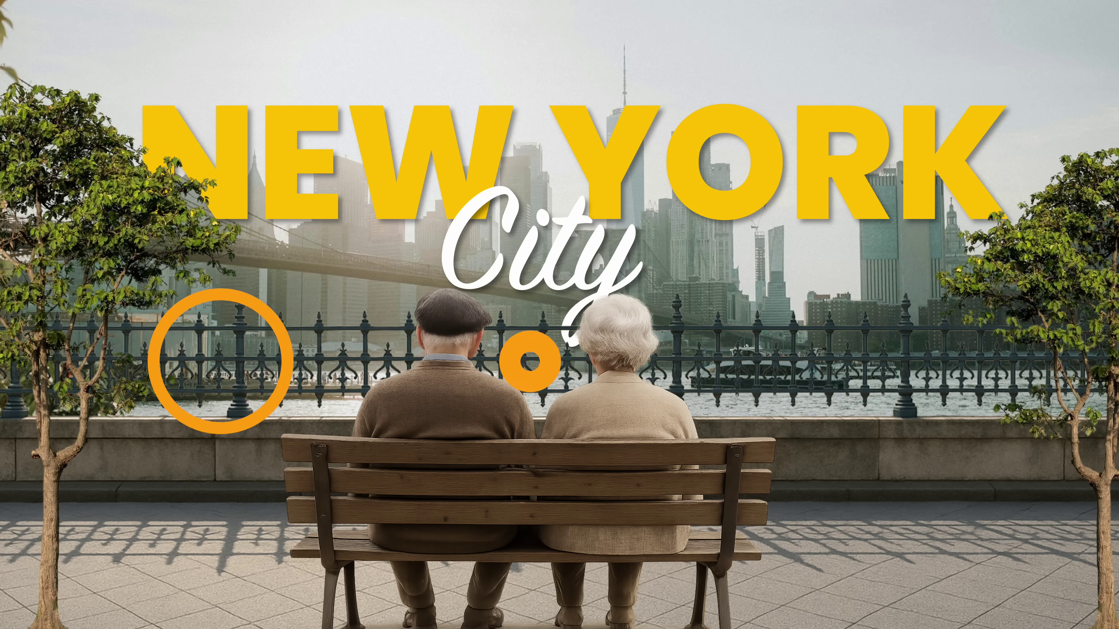
click(901, 375)
click(893, 543)
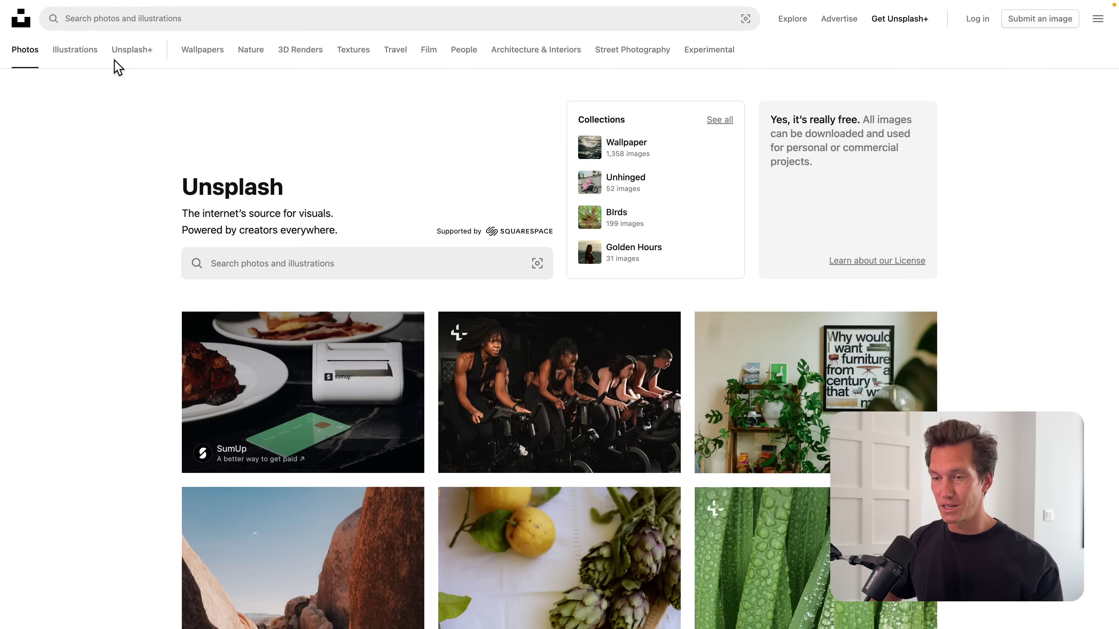
Step: Search Unsplash for 'nyc skyline brooklyn', filtered to Free license and Landscape orientation
click(132, 18)
text(nyc skyline)
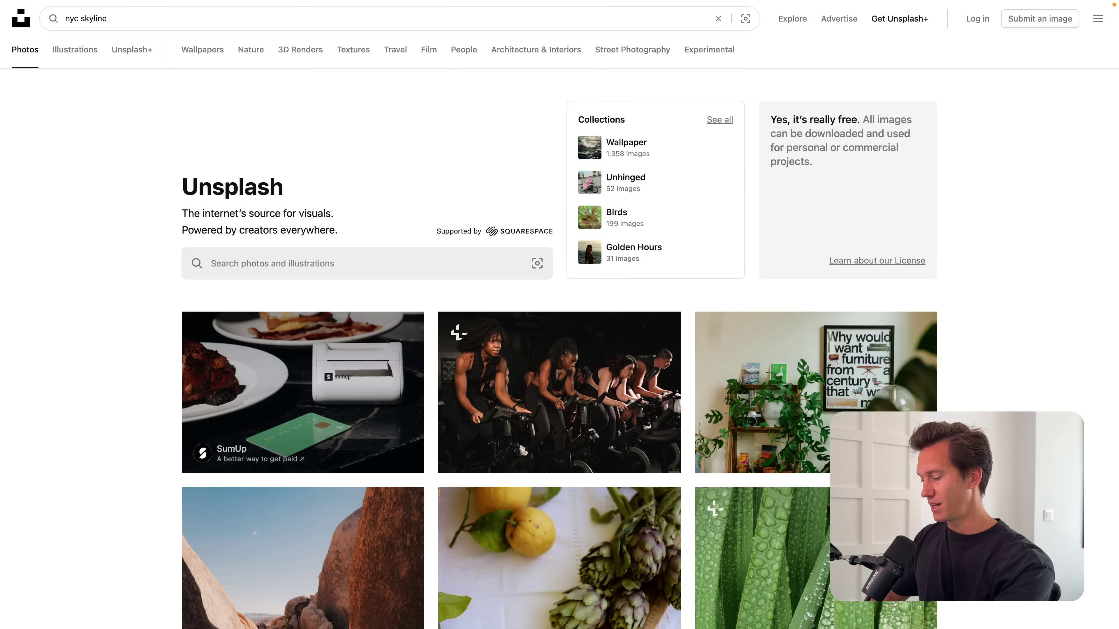
text( brooklyn)
key(Return)
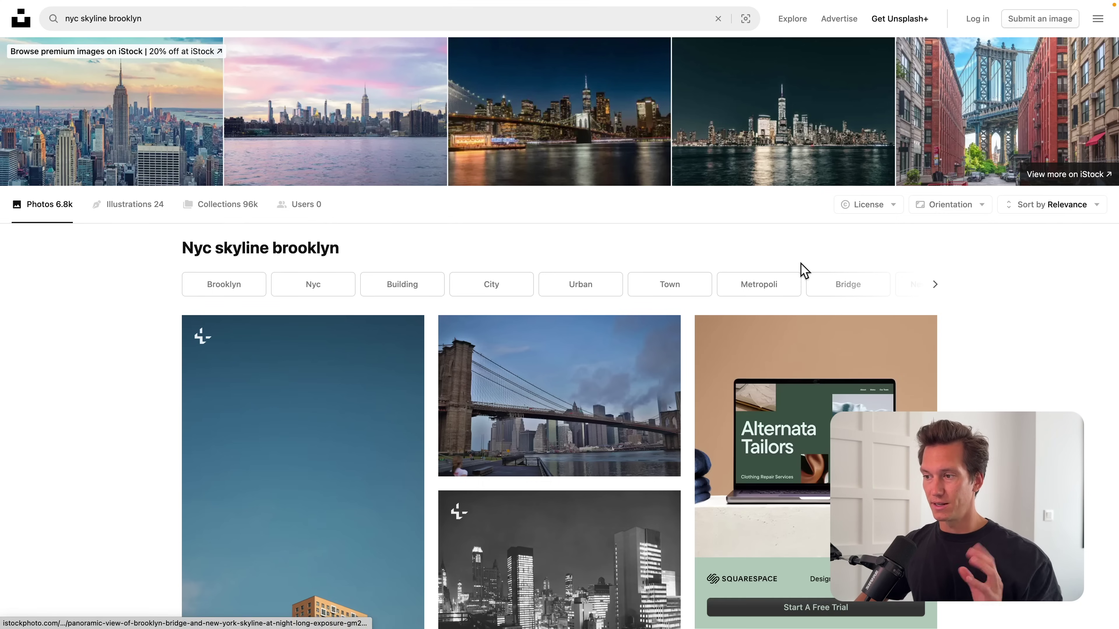
click(877, 205)
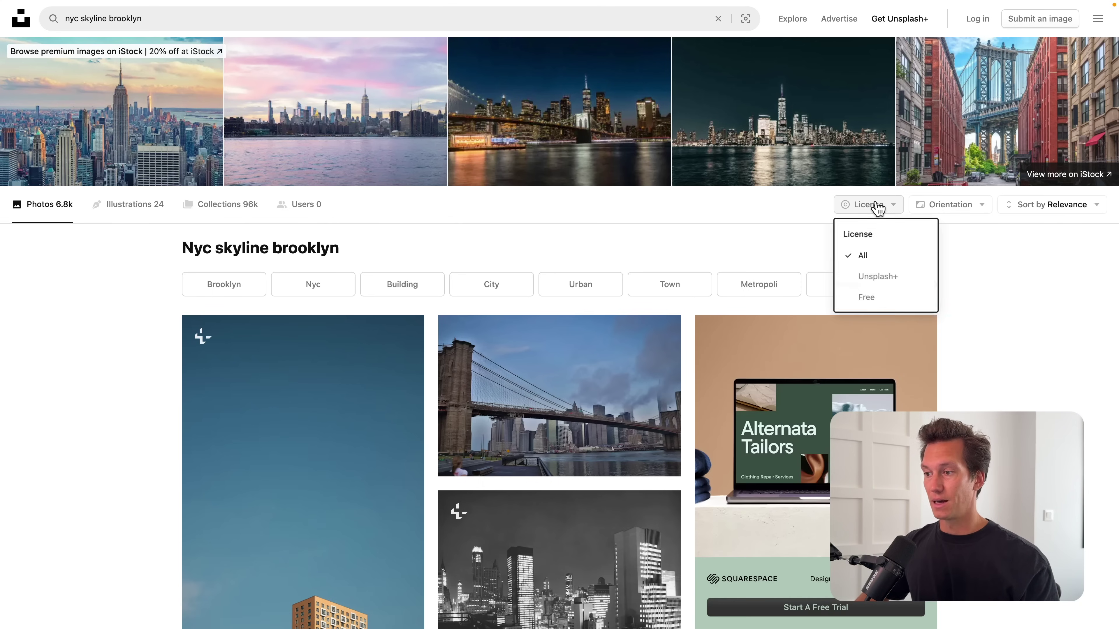
click(864, 297)
click(955, 203)
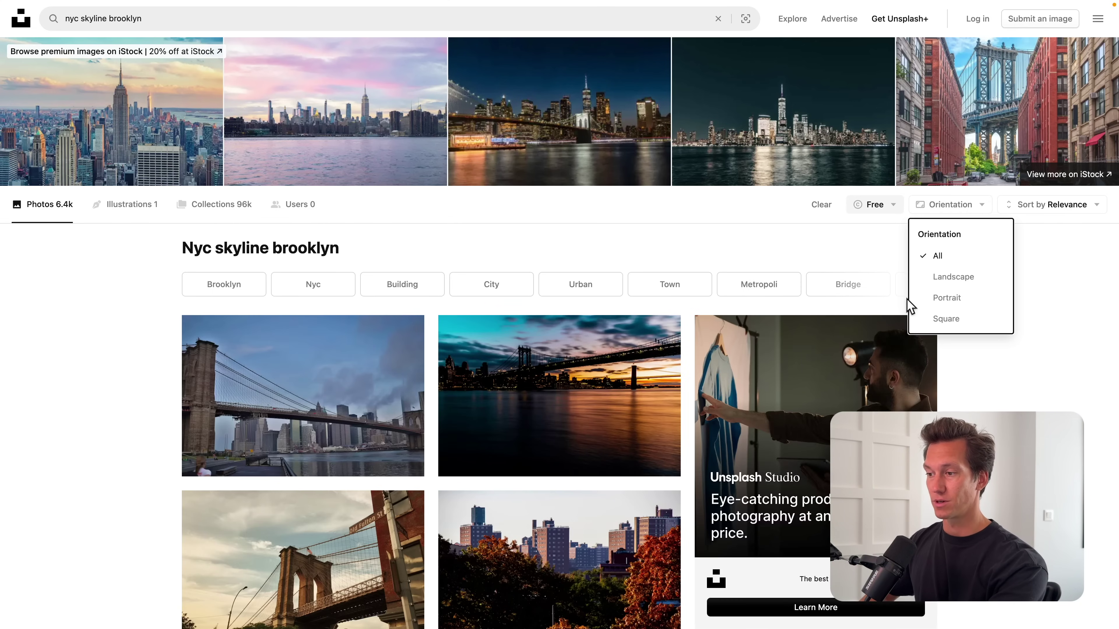
click(960, 277)
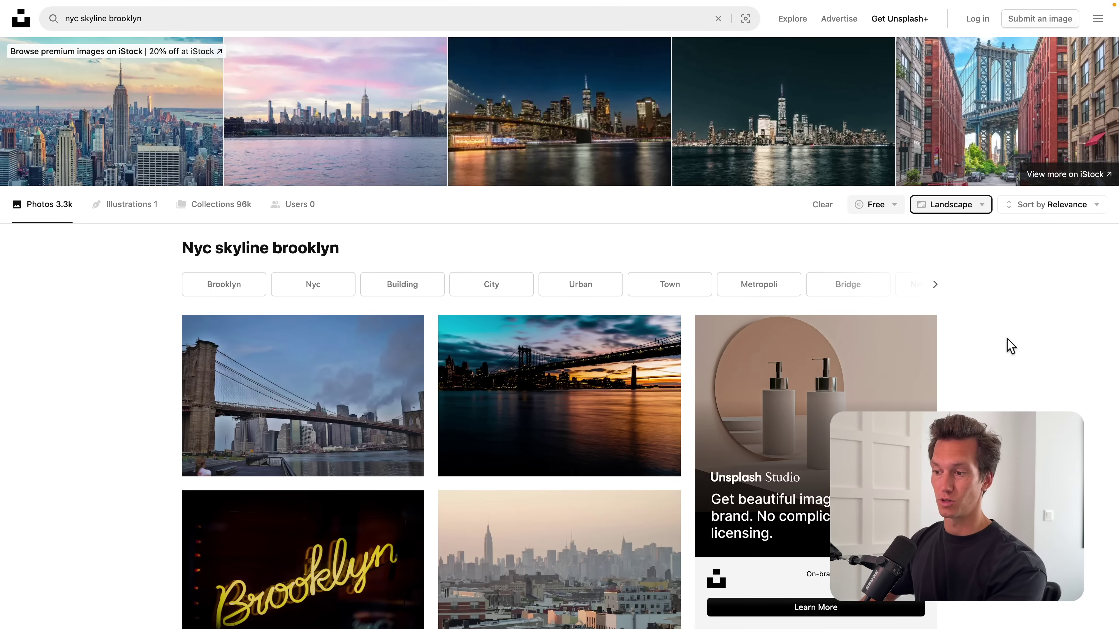
Step: Scroll the results and open the Brooklyn Bridge skyline photo
scroll(1009, 346, down, 7)
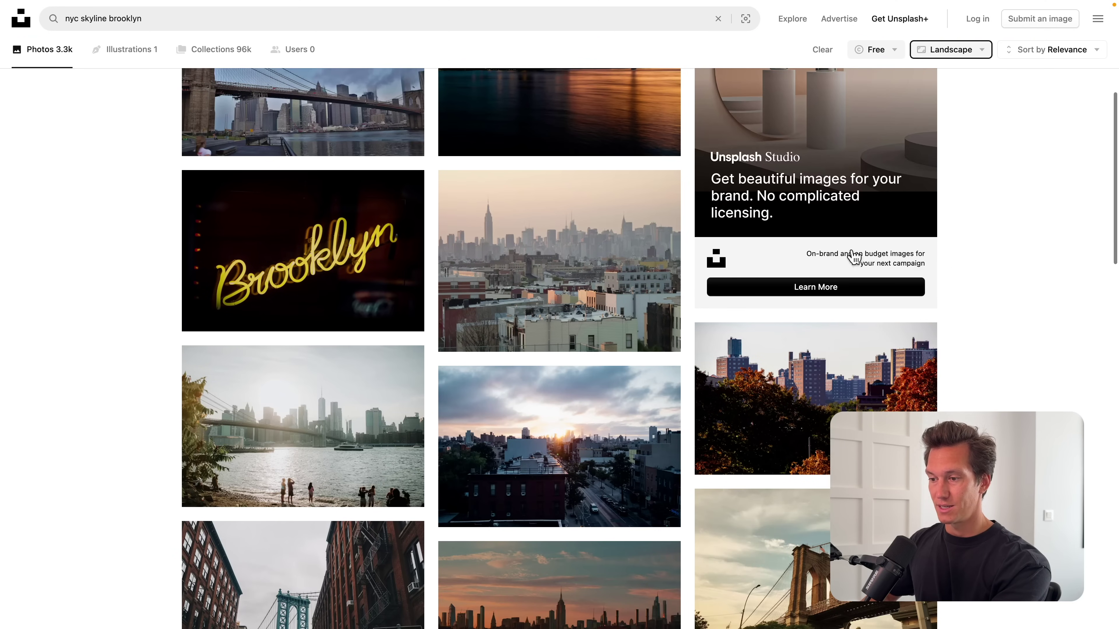
scroll(999, 400, down, 3)
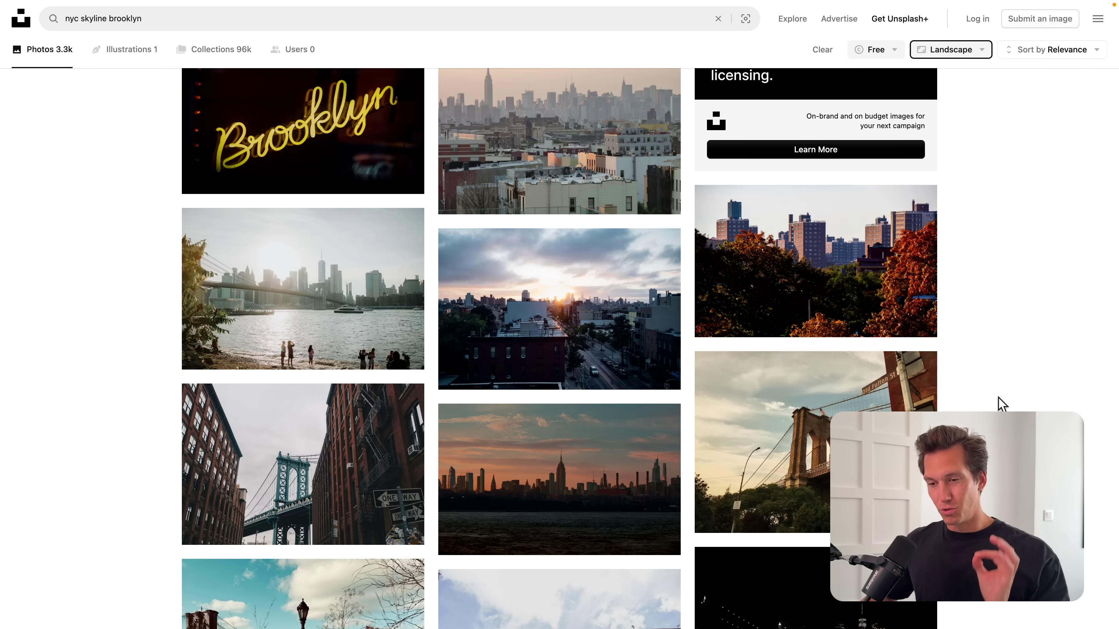
scroll(999, 401, down, 1)
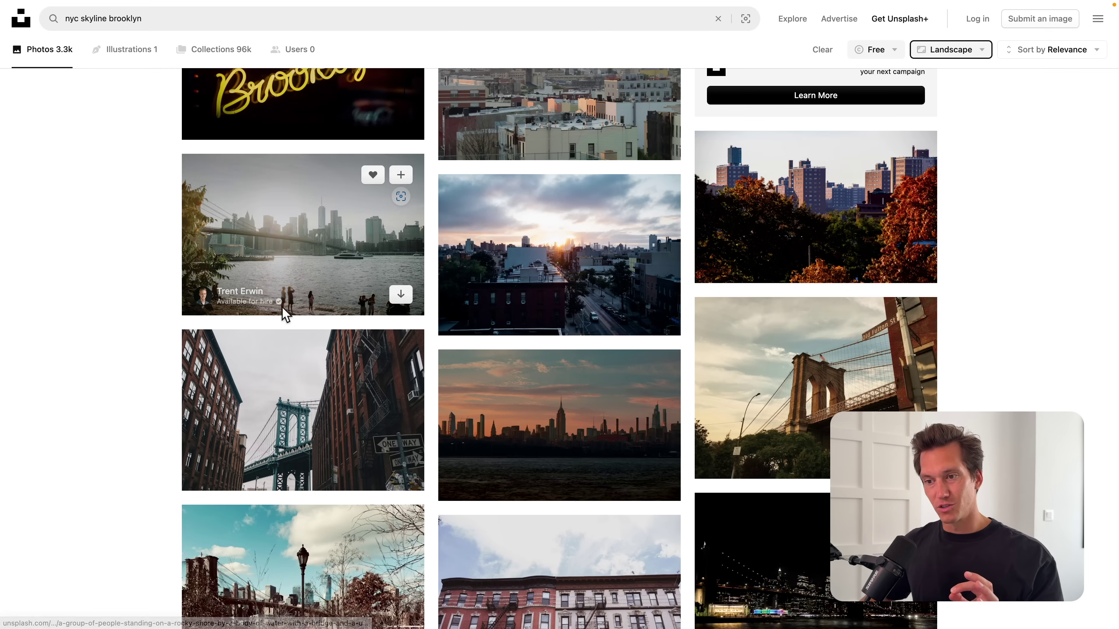
click(268, 247)
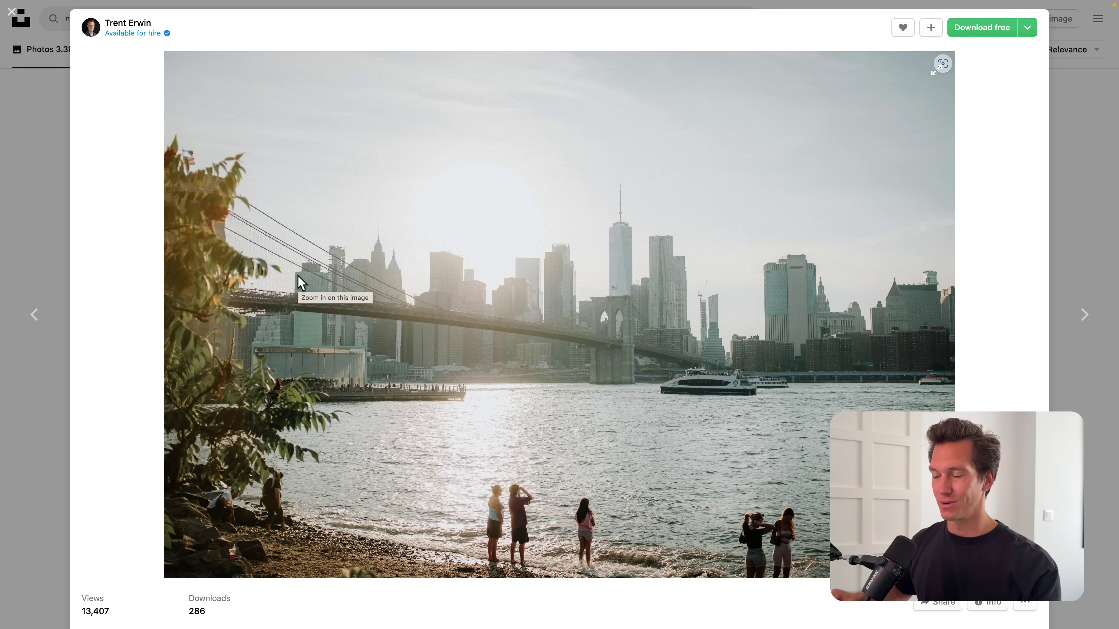
Step: Download the Brooklyn Bridge skyline photo at Large size (2400 x 1600)
click(1027, 31)
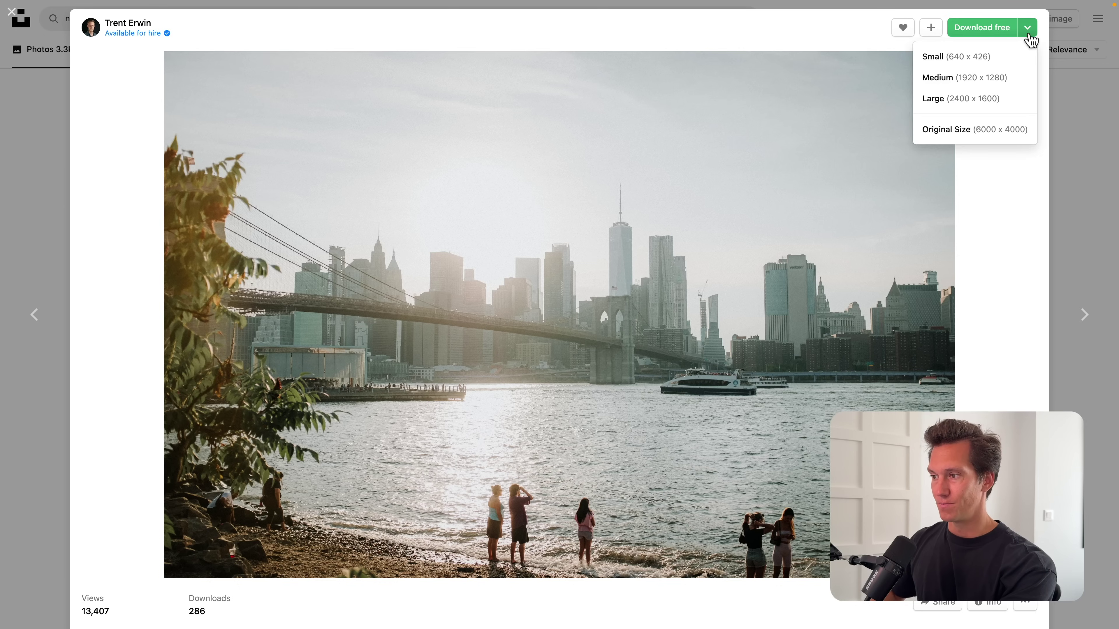
click(970, 100)
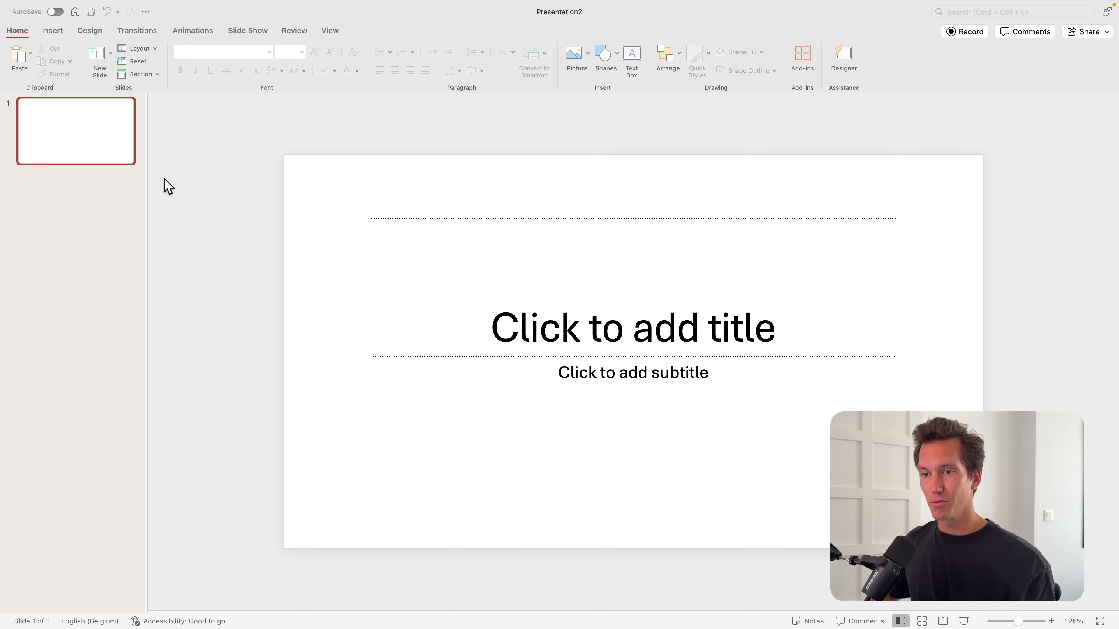
Step: Switch the PowerPoint slide to the Blank layout
click(164, 185)
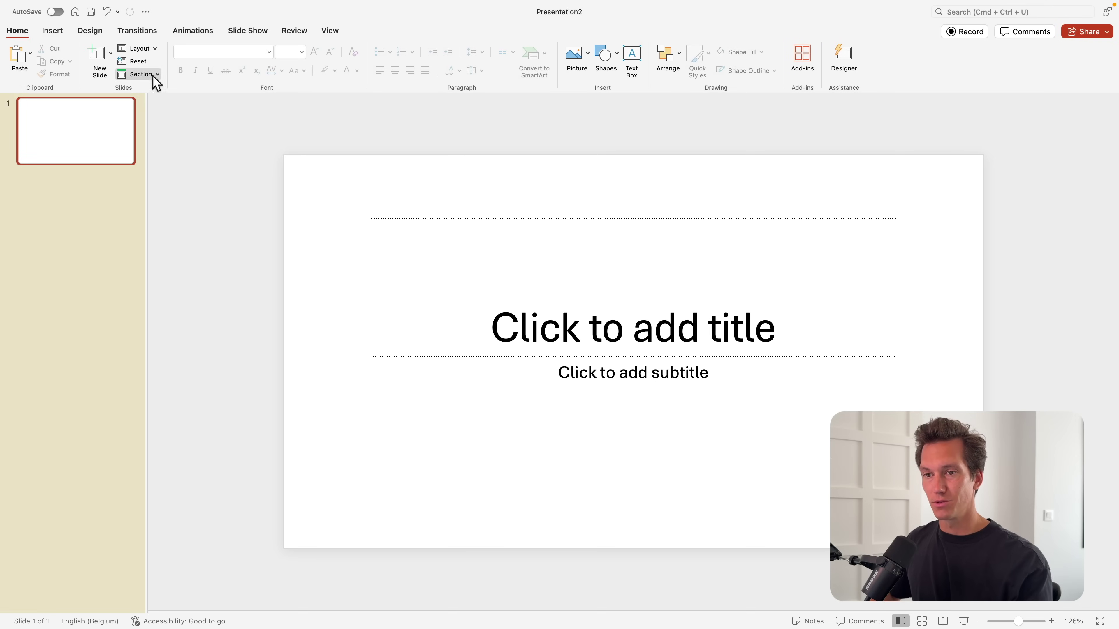
click(149, 49)
click(201, 133)
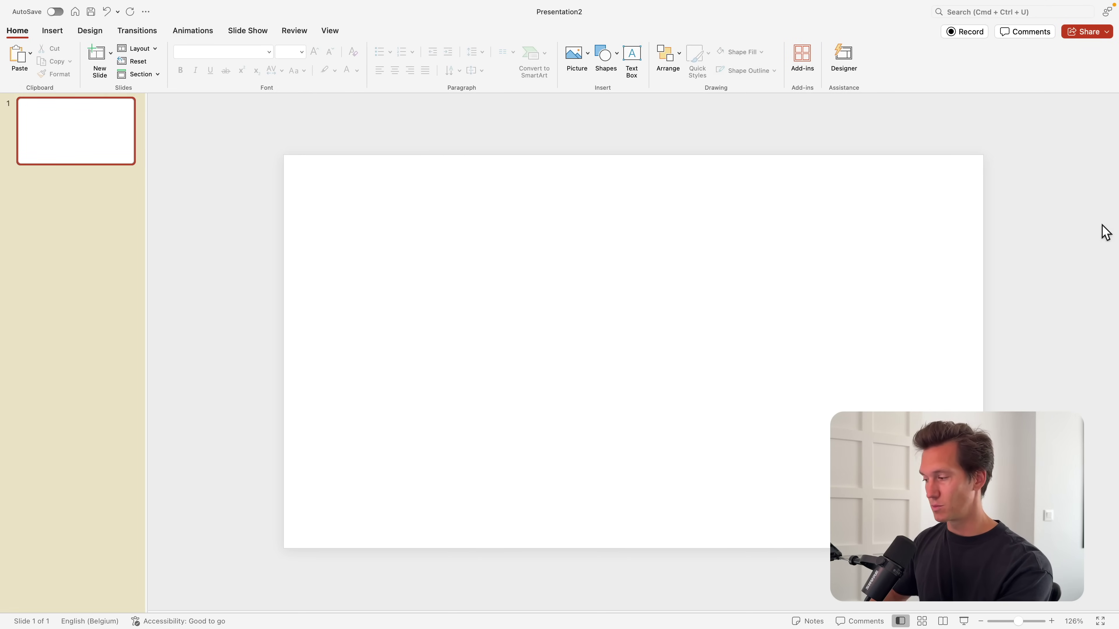
Step: Place the skyline photo and crop and enlarge it to fill the whole slide
drag(782, 350, 626, 329)
double_click(625, 328)
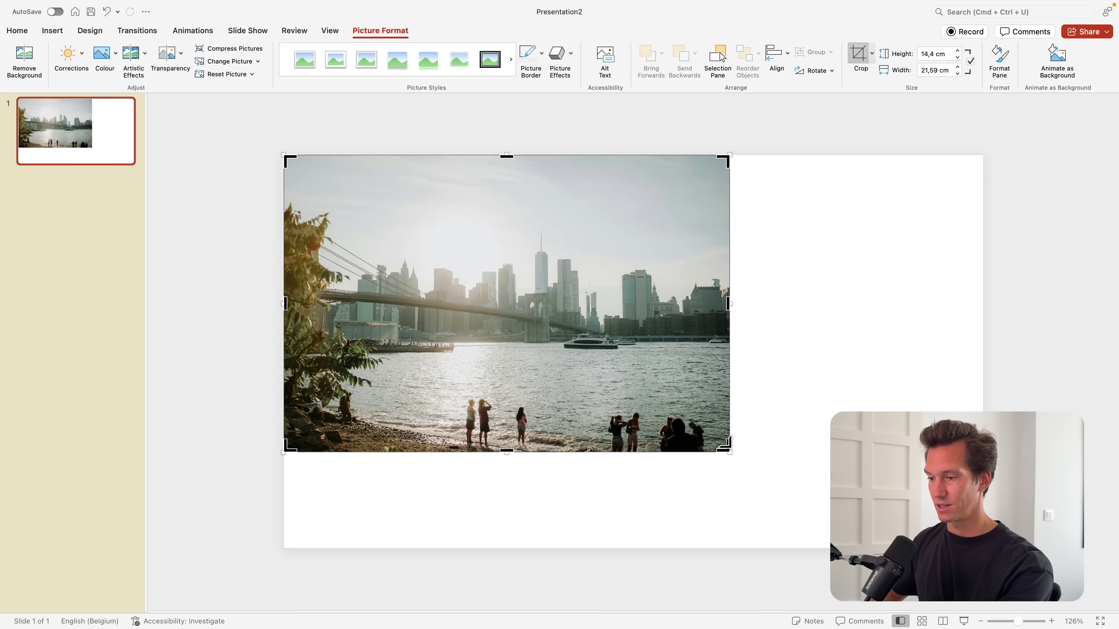
drag(724, 444, 797, 476)
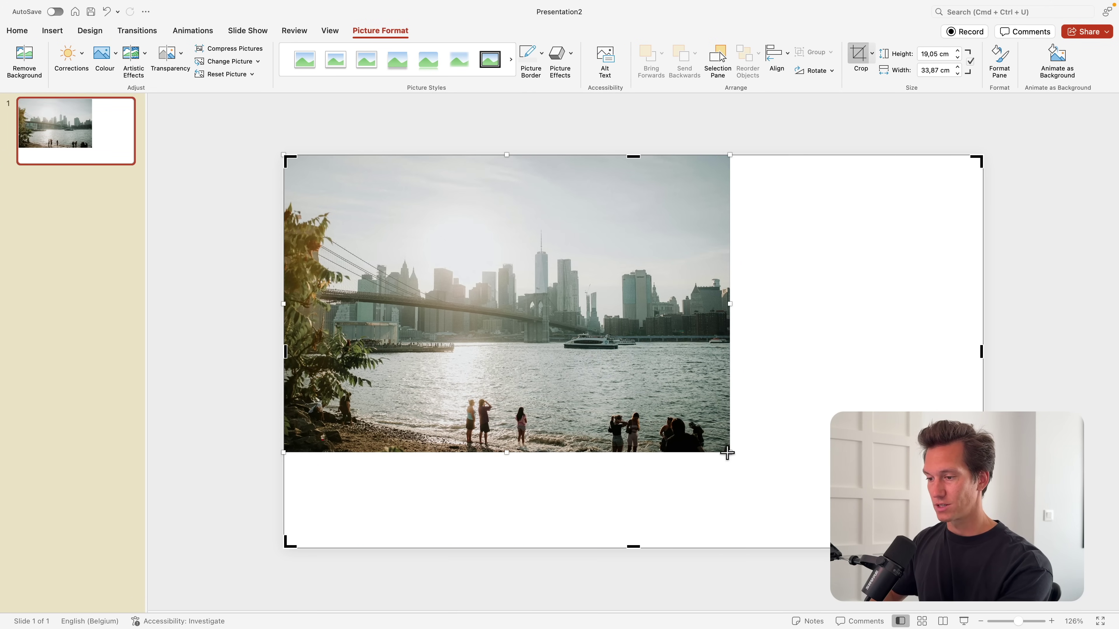
drag(727, 453, 983, 613)
mouse_move(617, 353)
mouse_down()
mouse_move(617, 310)
mouse_move(617, 345)
mouse_up()
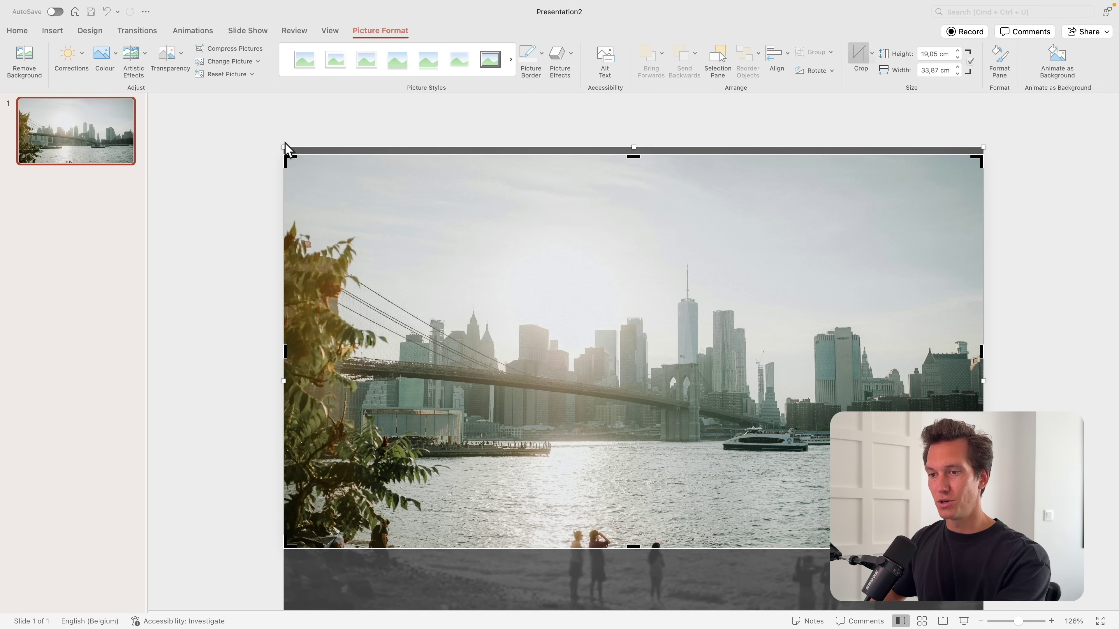
drag(284, 148, 176, 83)
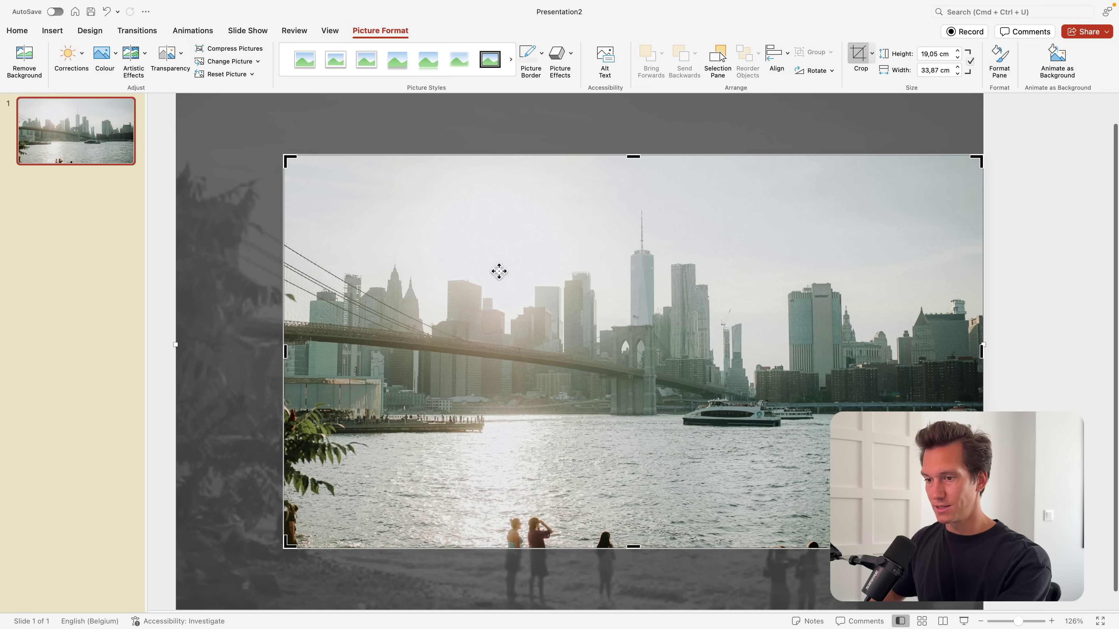
drag(499, 272, 532, 301)
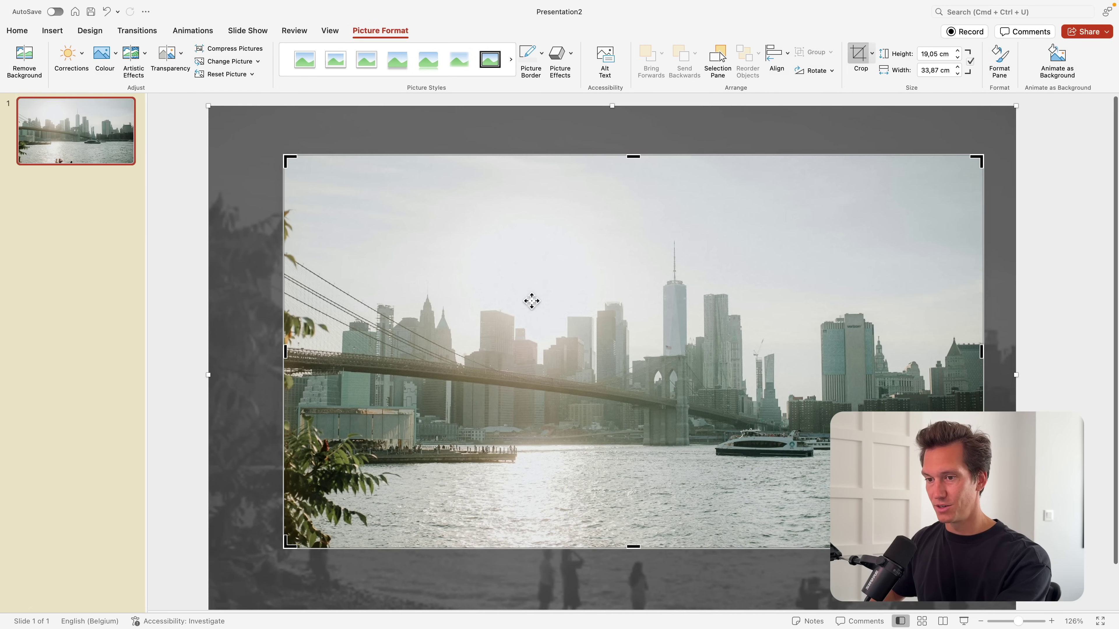
click(1079, 291)
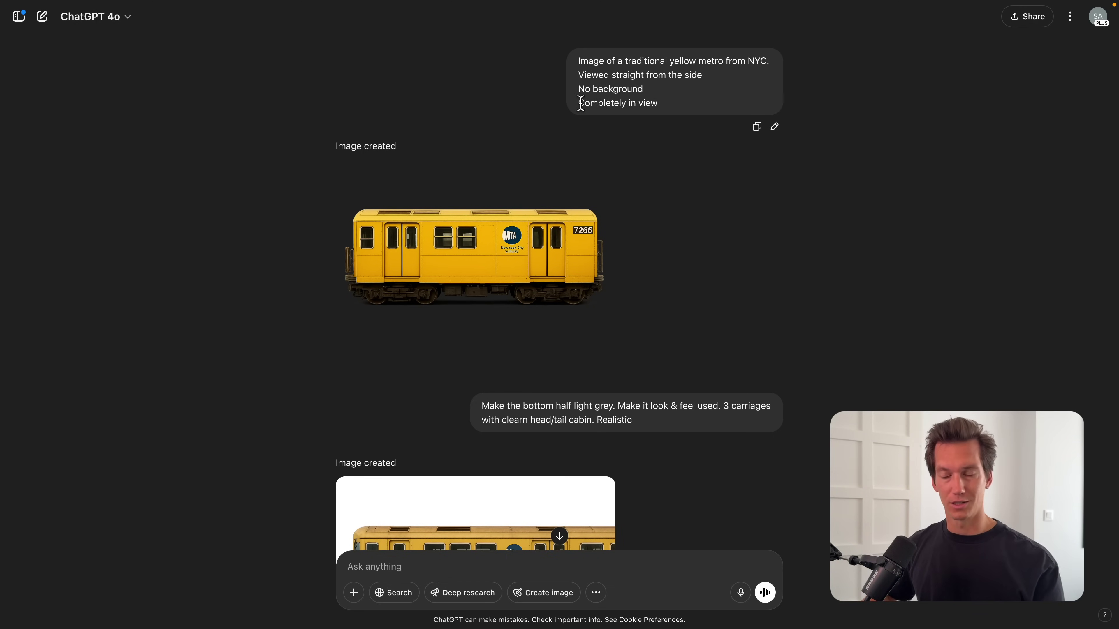
Step: View the generated train images and open the grey-bottomed yellow train full-screen
click(465, 276)
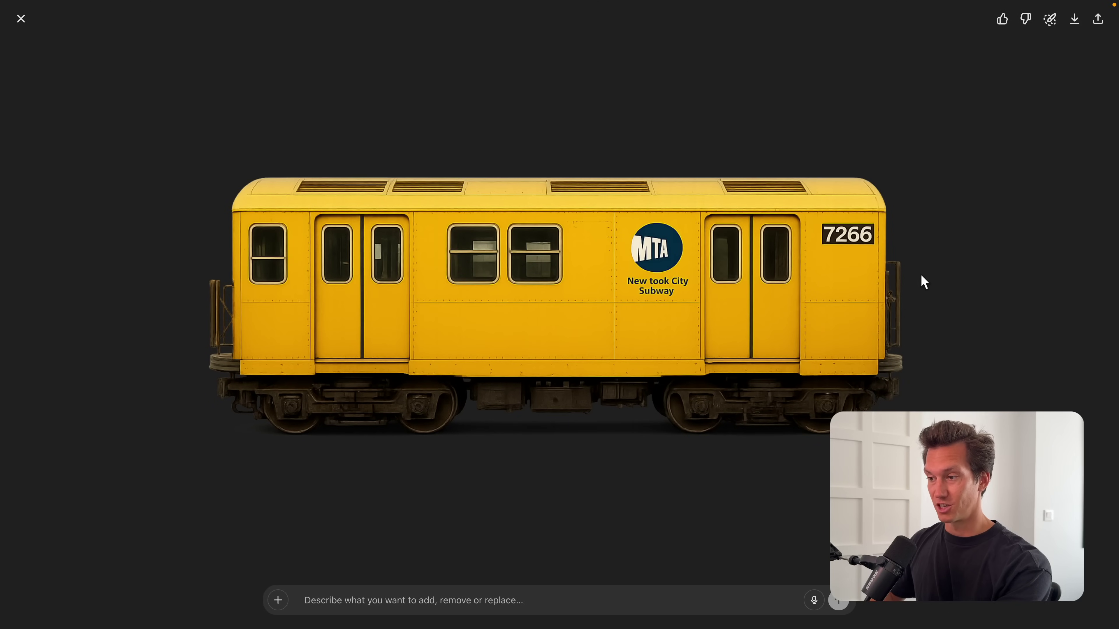
click(22, 18)
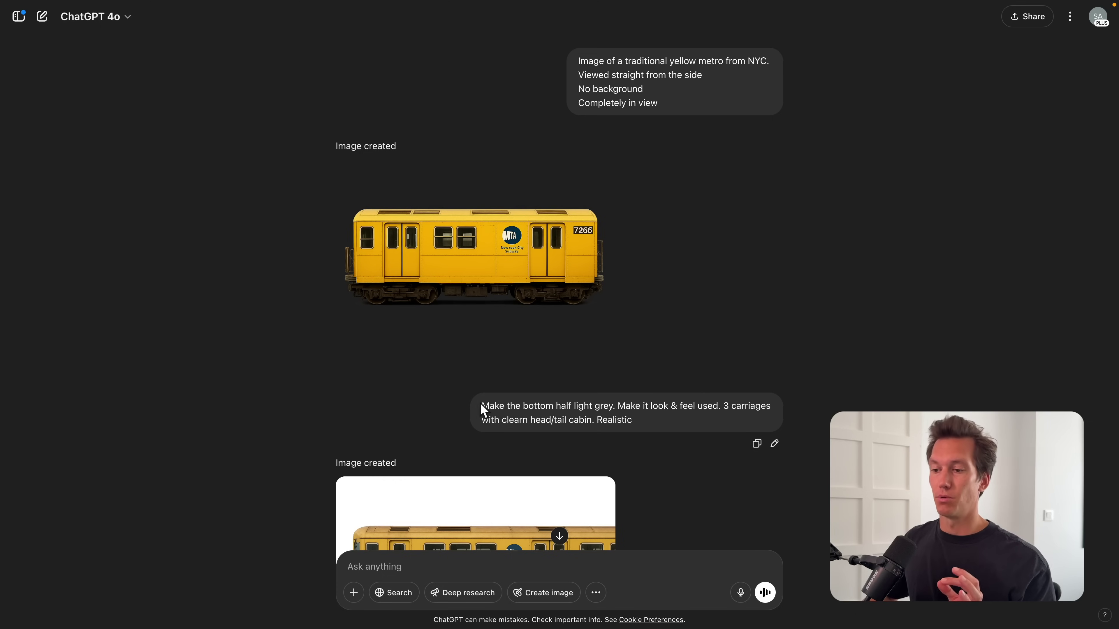
scroll(756, 403, down, 1)
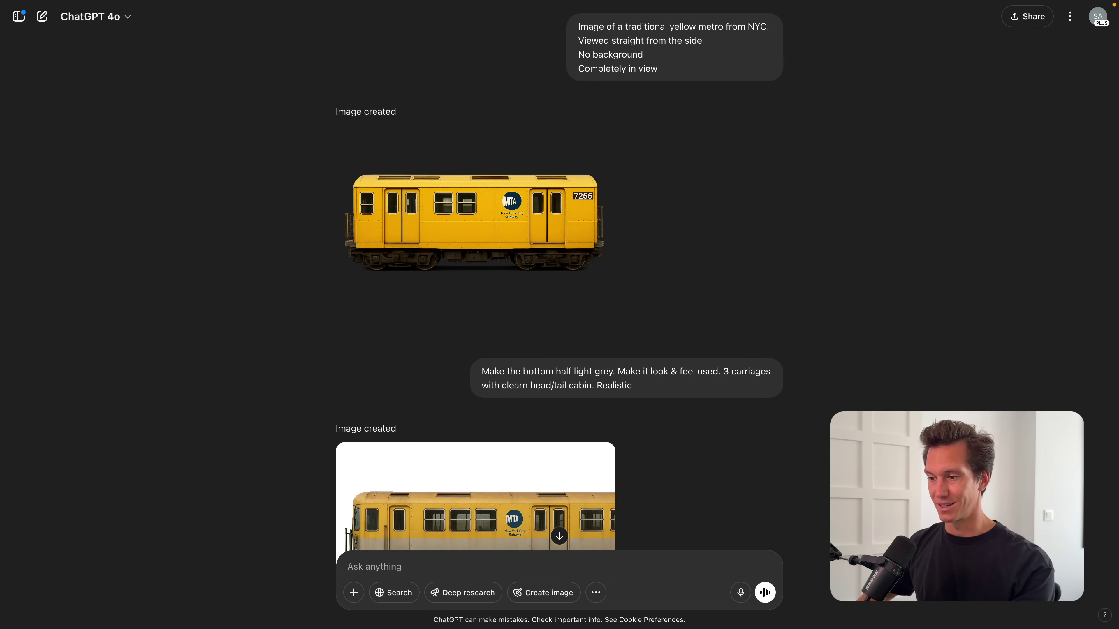
scroll(520, 405, down, 4)
click(520, 406)
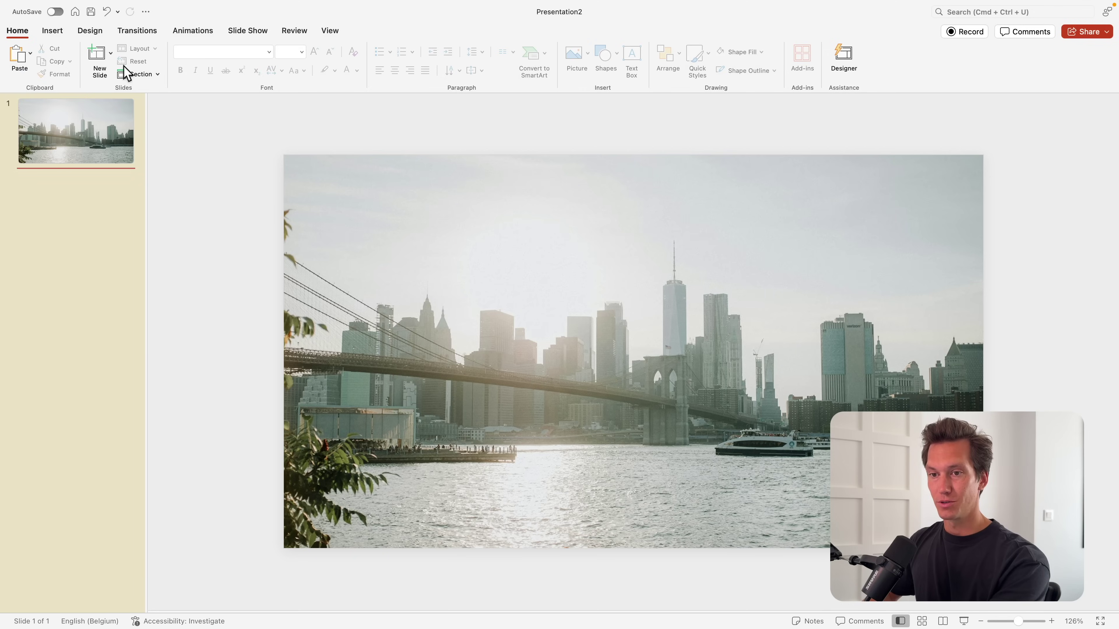
click(110, 53)
Step: Add a blank slide 2 and paste the train picture, shrunk to about 13.67 × 9.09 cm
click(229, 141)
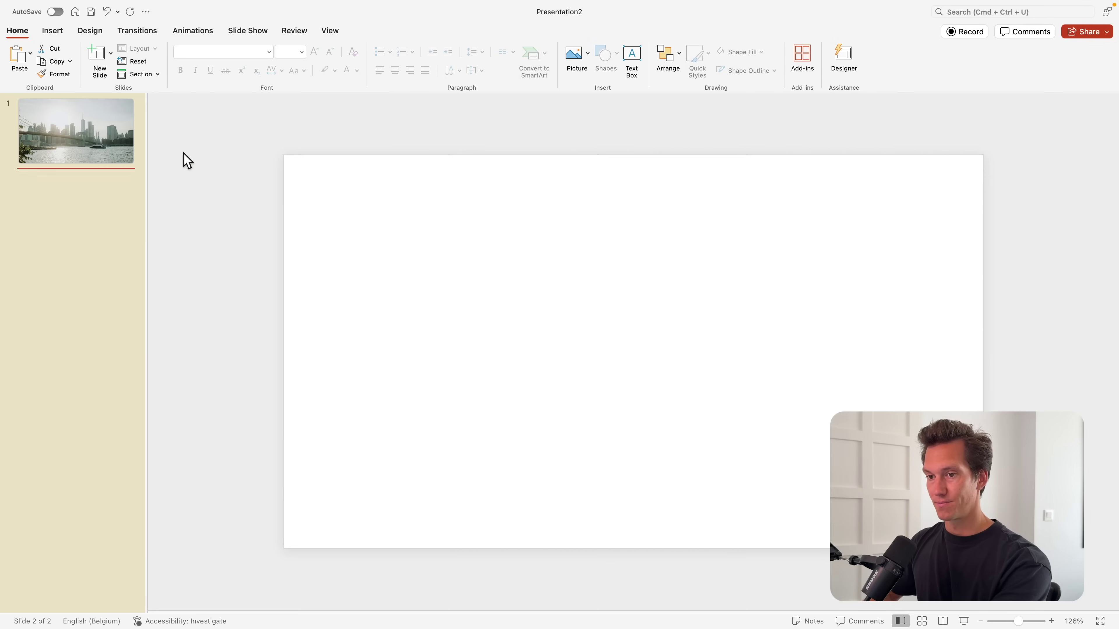
key(super+v)
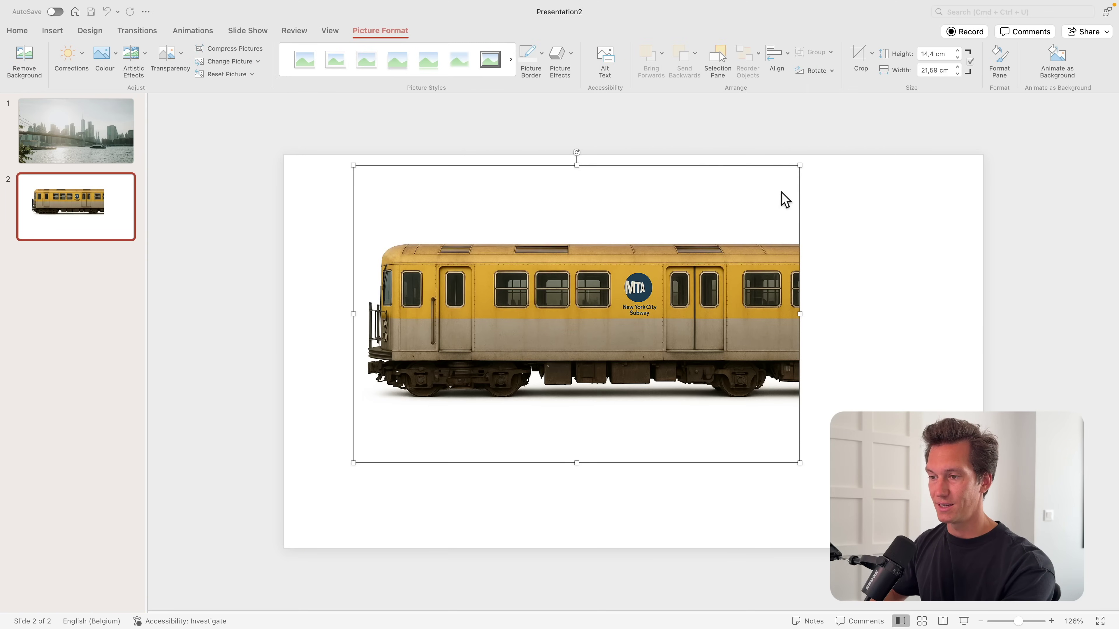
drag(799, 165, 607, 272)
Step: Position the train picture left of centre on slide 2
drag(585, 393, 366, 316)
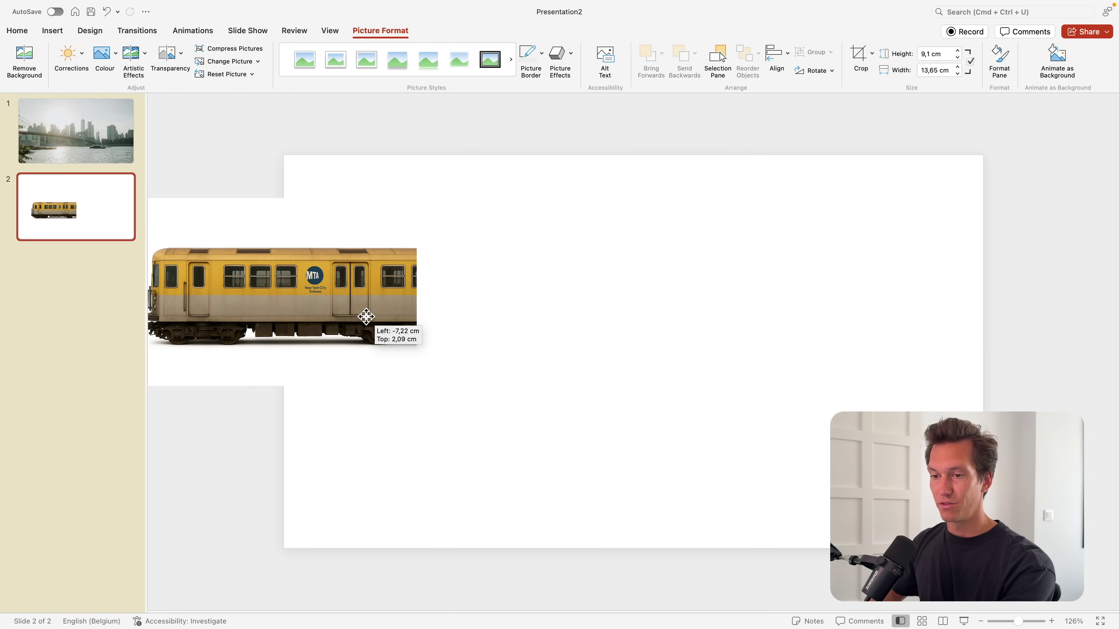
drag(213, 271, 293, 271)
click(216, 165)
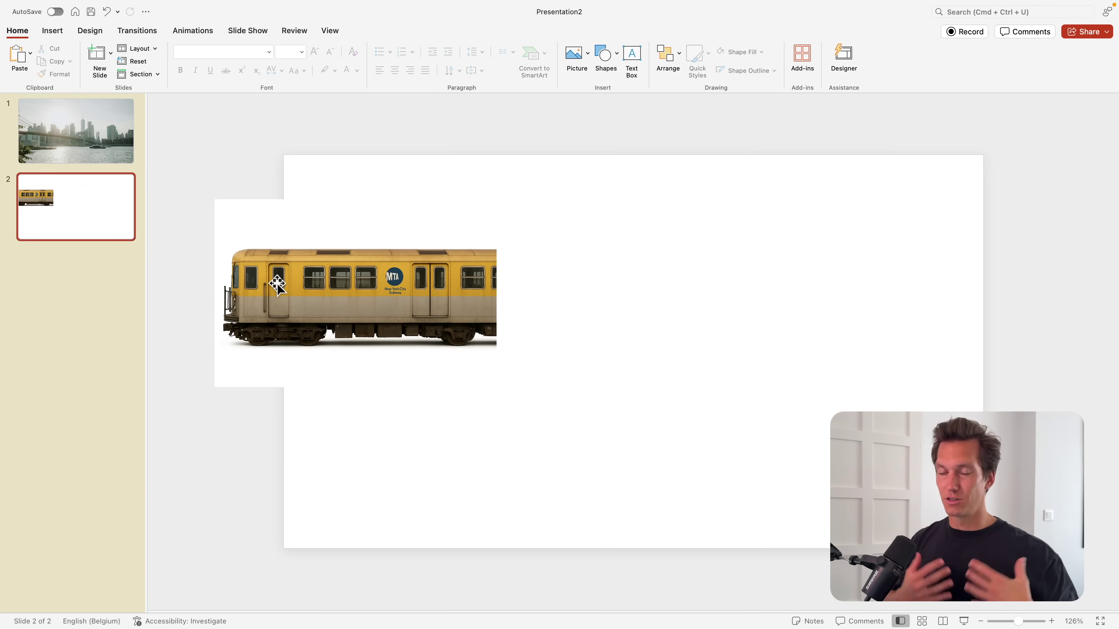
drag(278, 284, 386, 327)
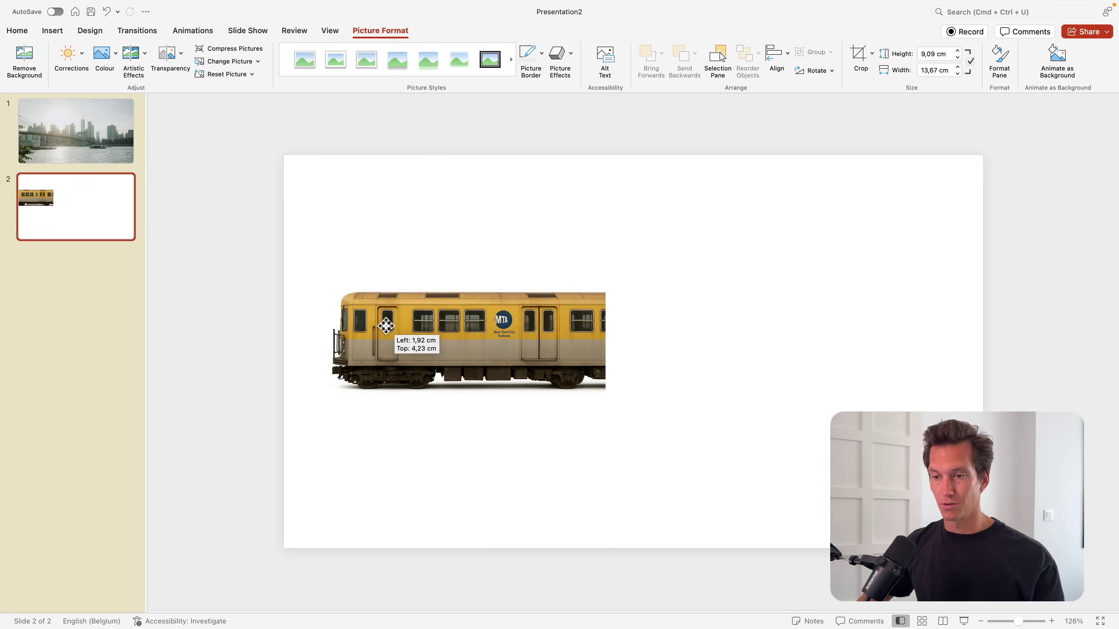
click(377, 36)
Step: Remove the train picture's white background, marking the front end, rear end and roof to keep
click(376, 35)
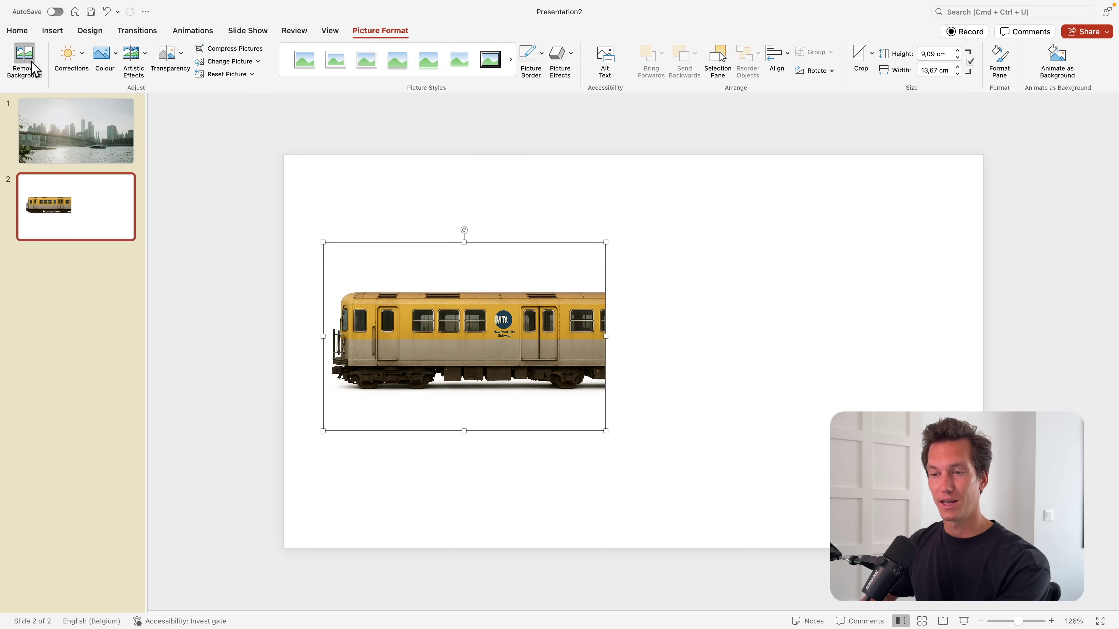
click(24, 62)
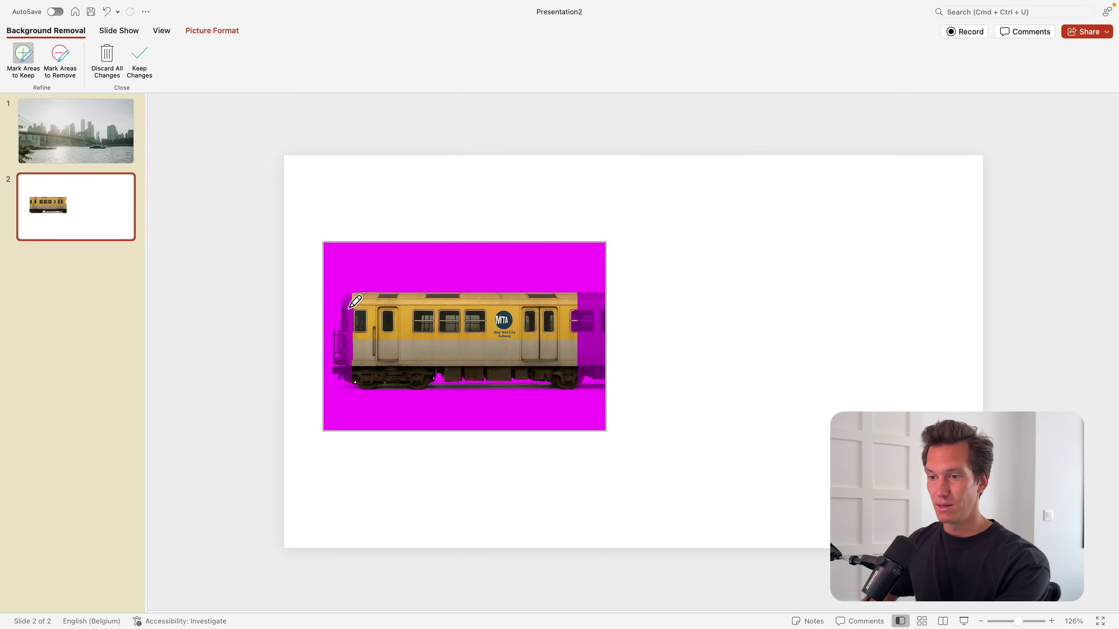
drag(348, 309, 375, 341)
mouse_move(586, 323)
mouse_down()
mouse_move(592, 333)
mouse_move(607, 282)
mouse_move(609, 334)
mouse_up()
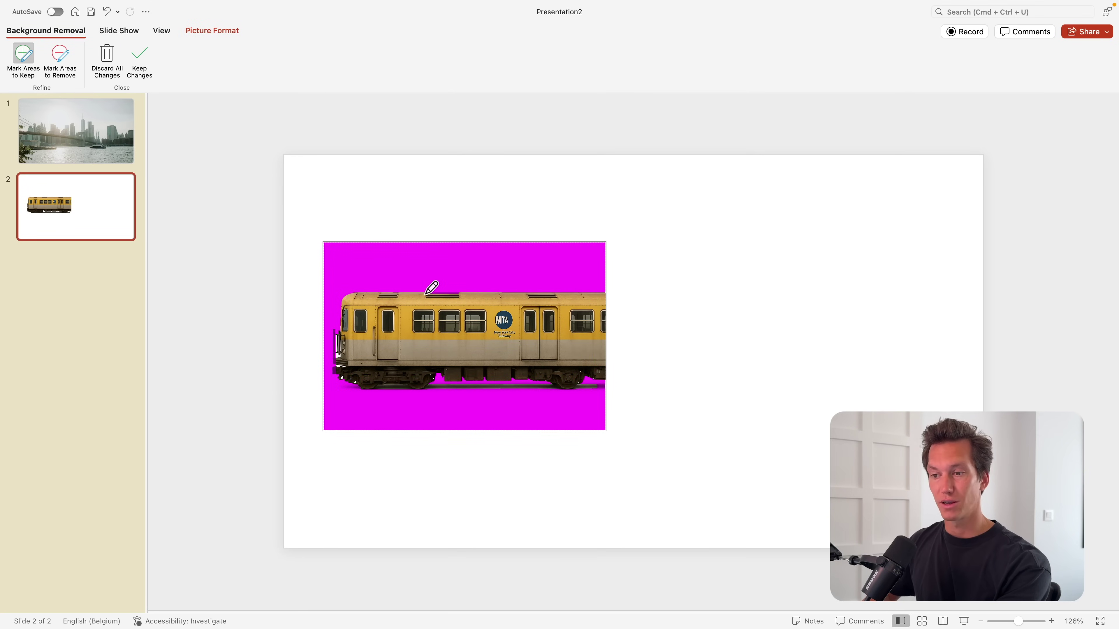
drag(431, 292, 441, 291)
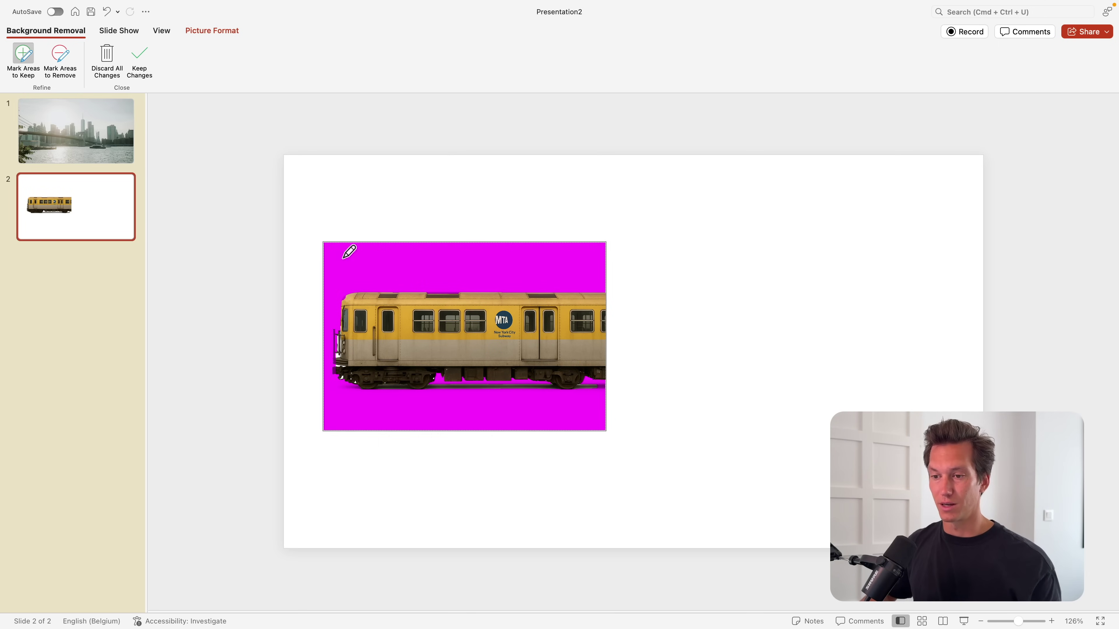
scroll(342, 337, up, 5)
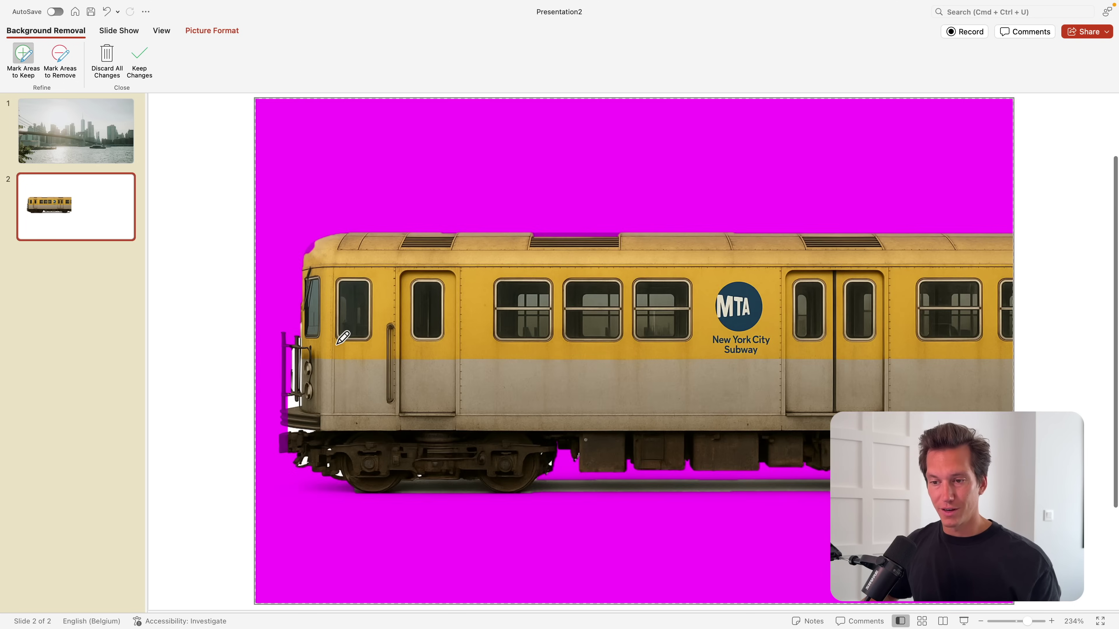
scroll(342, 337, down, 3)
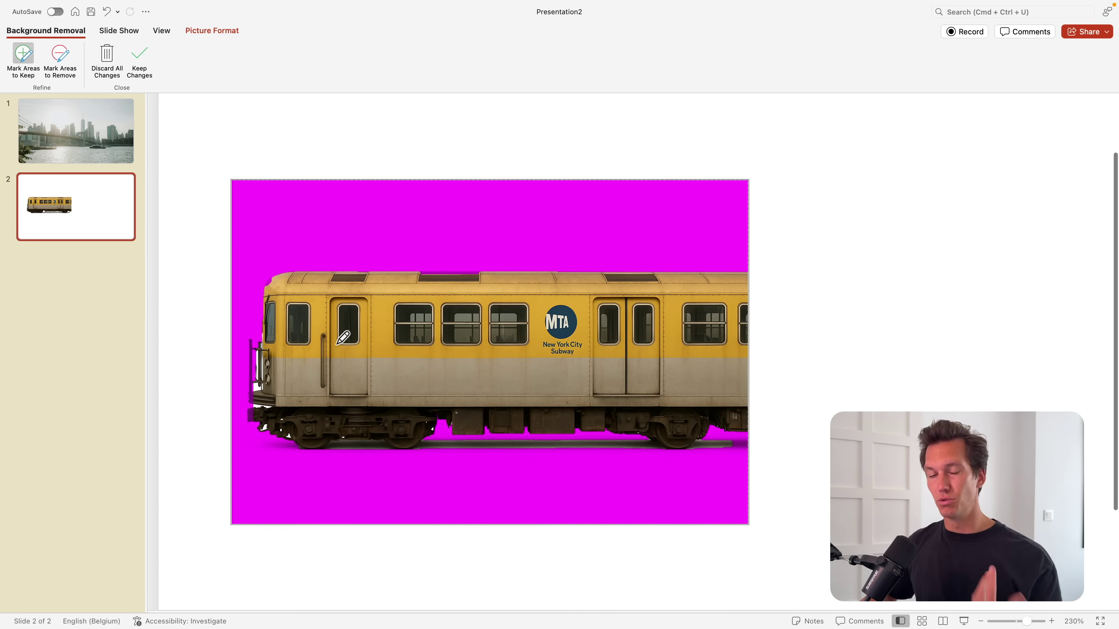
scroll(343, 337, down, 2)
Step: Keep the background removal and line the train up with the slide's left edge
click(139, 62)
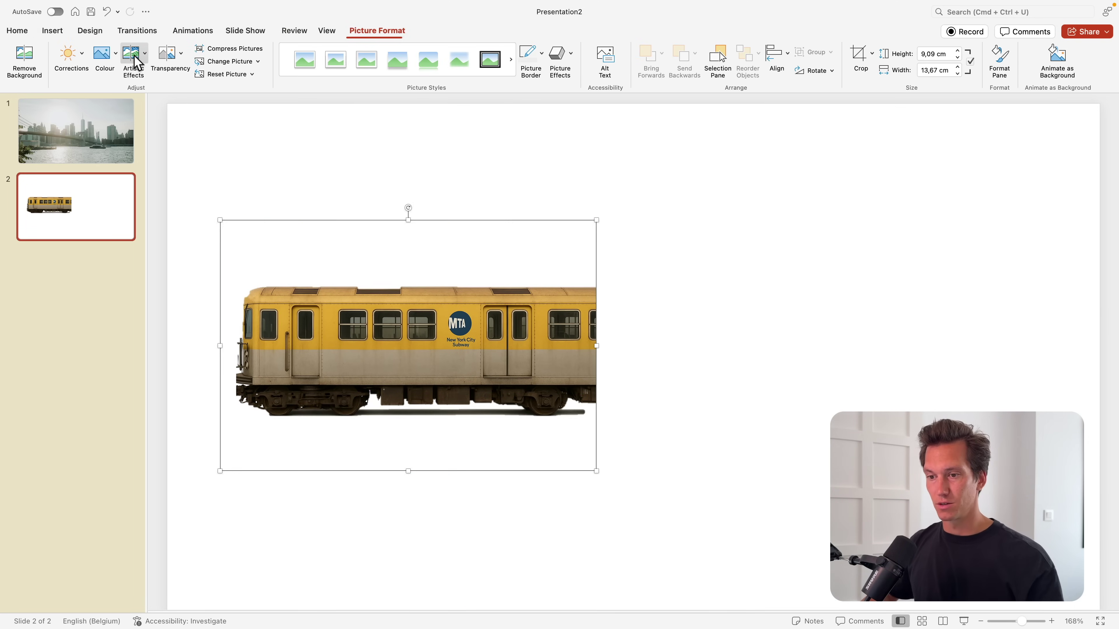
scroll(554, 317, down, 3)
drag(546, 342, 779, 370)
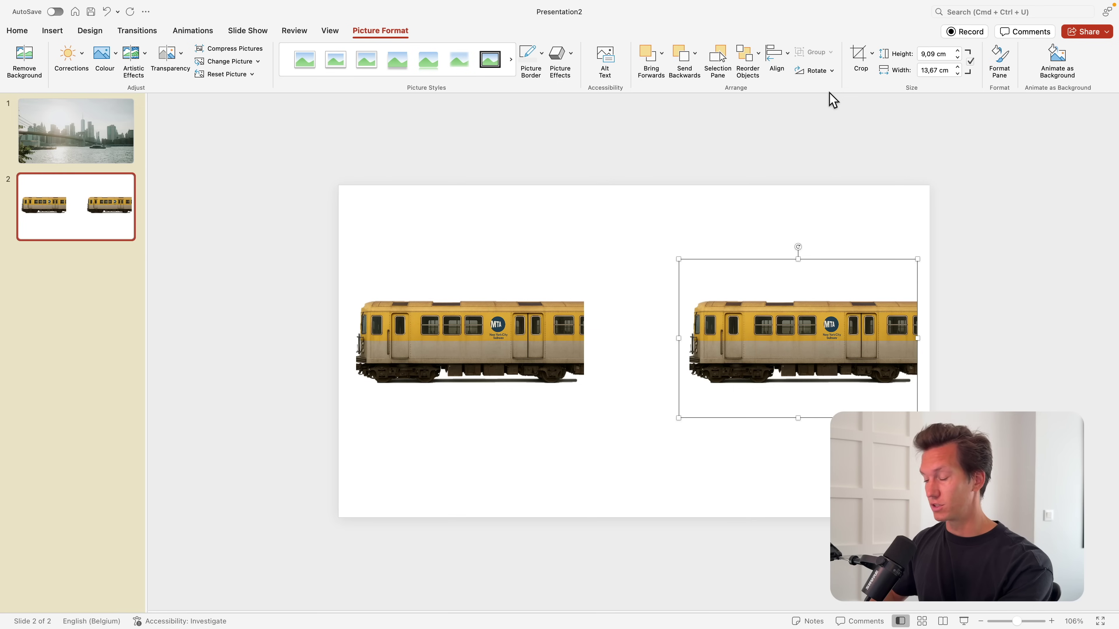
Step: Flip the copied train horizontally and set it flush against the original car
click(822, 71)
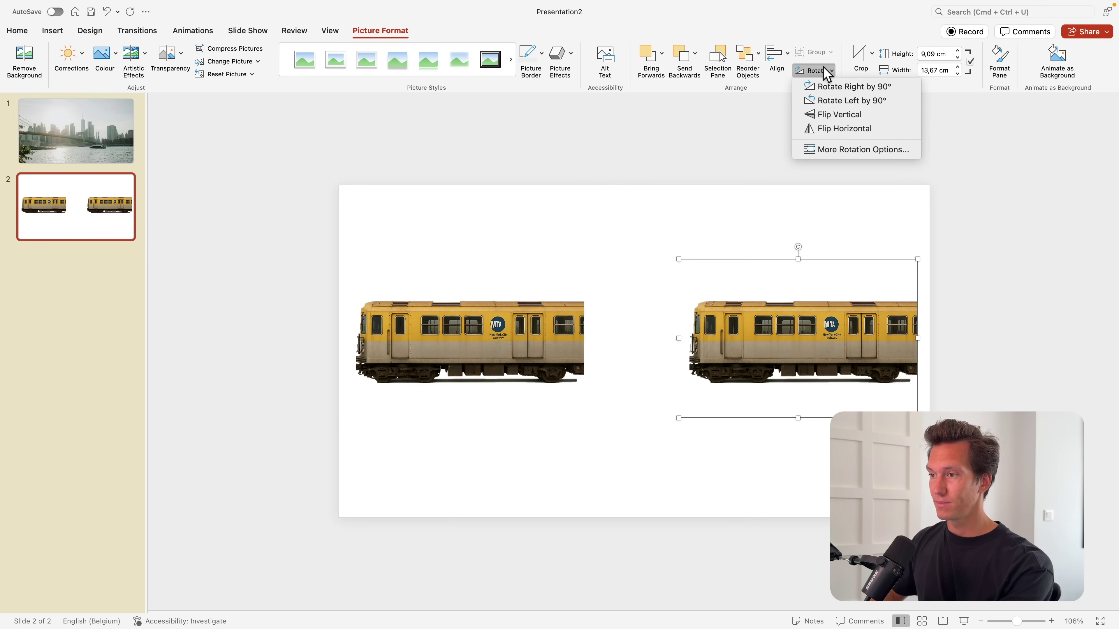
click(827, 128)
drag(849, 388, 771, 370)
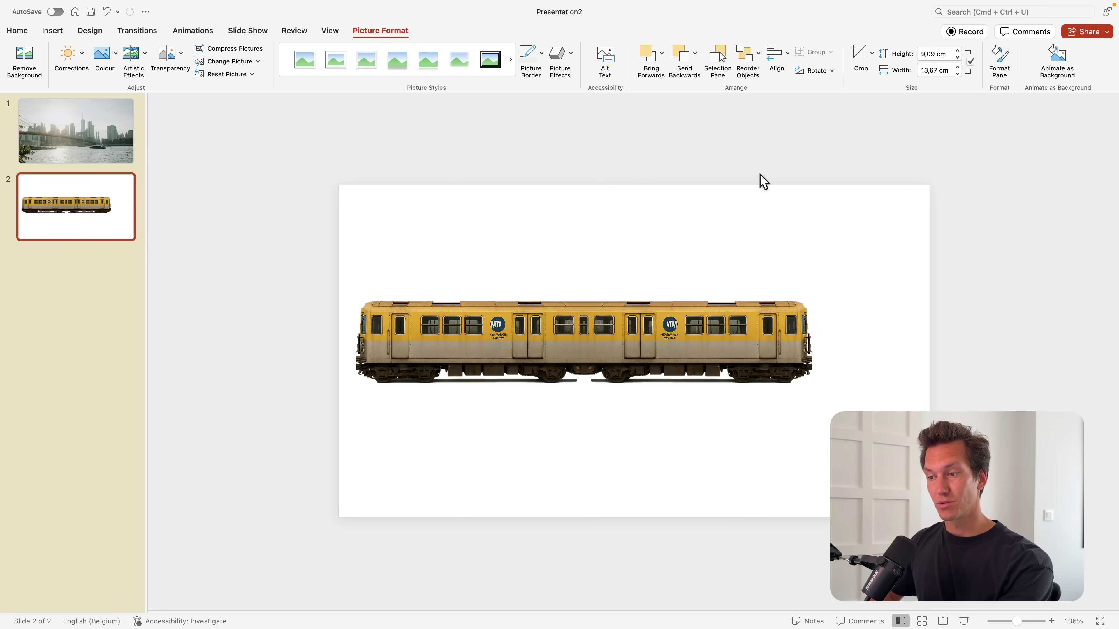
click(759, 174)
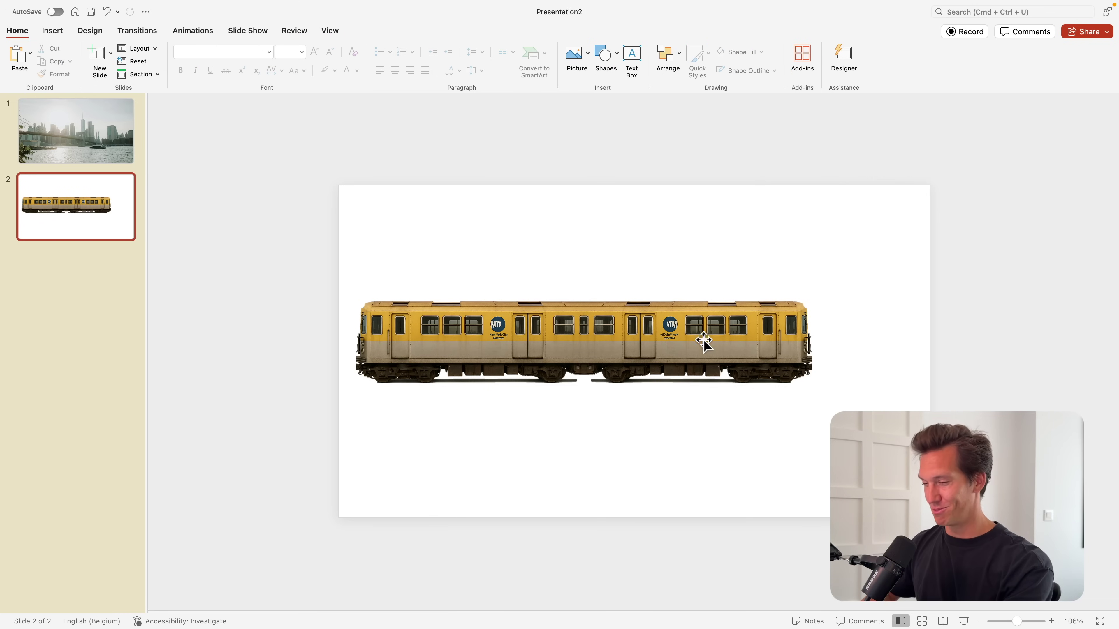
Step: Spread the two cars apart and place a copy of the left car in the middle
drag(697, 348, 886, 353)
shift+click(545, 355)
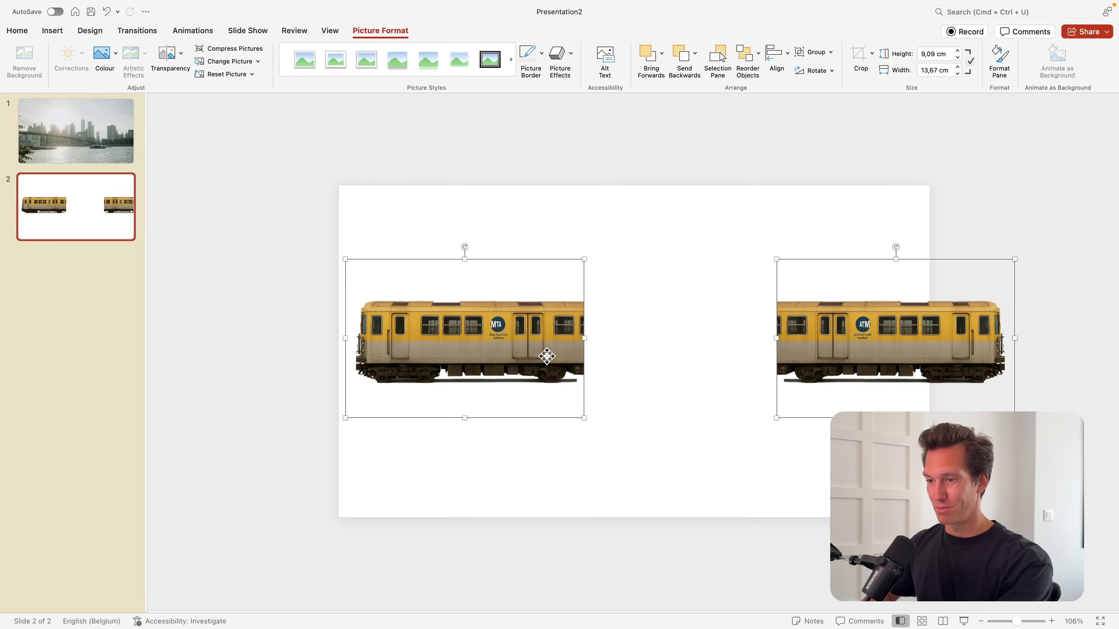
key(Left)
click(571, 277)
drag(475, 325, 645, 329)
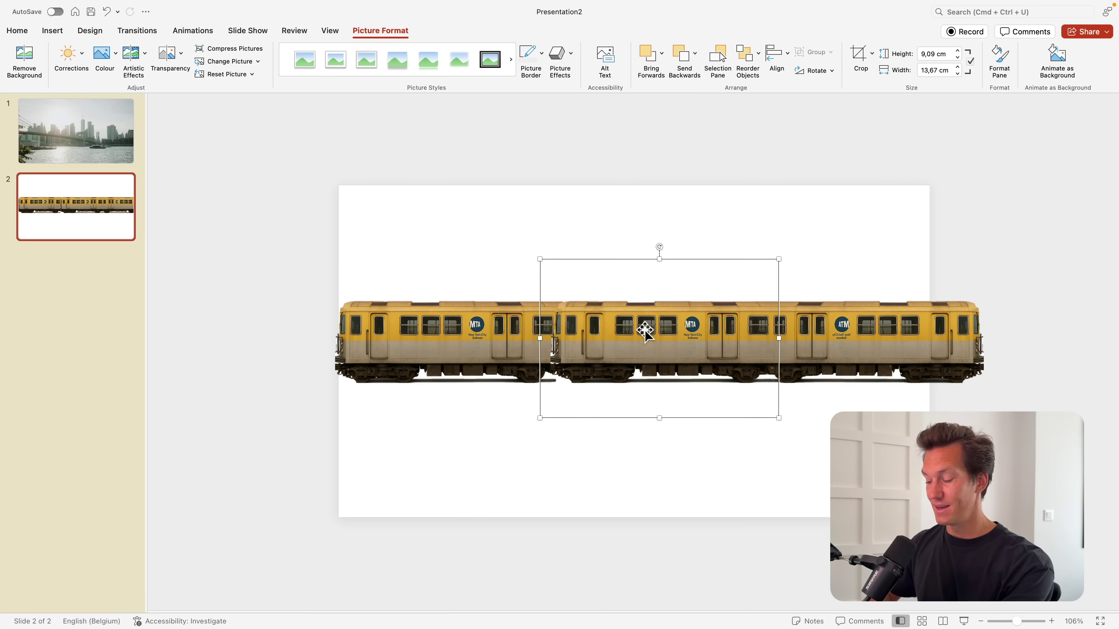
Step: Crop the middle piece's ends and slide it and the right car toward the first car
double_click(646, 331)
drag(541, 338, 635, 340)
scroll(643, 342, up, 5)
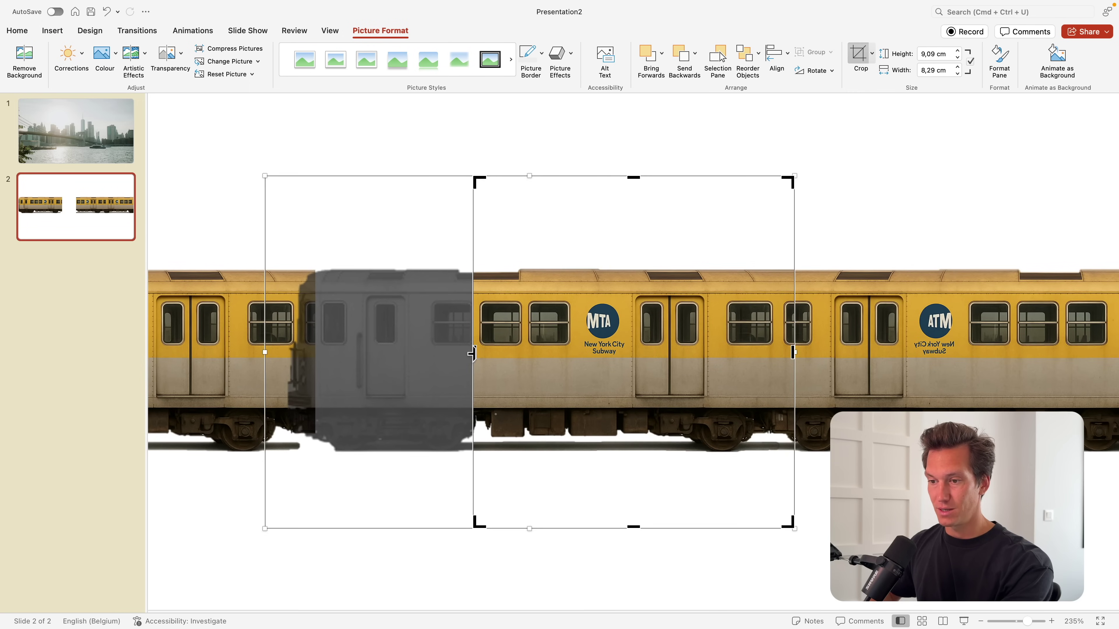
drag(475, 352, 432, 350)
scroll(475, 353, up, 3)
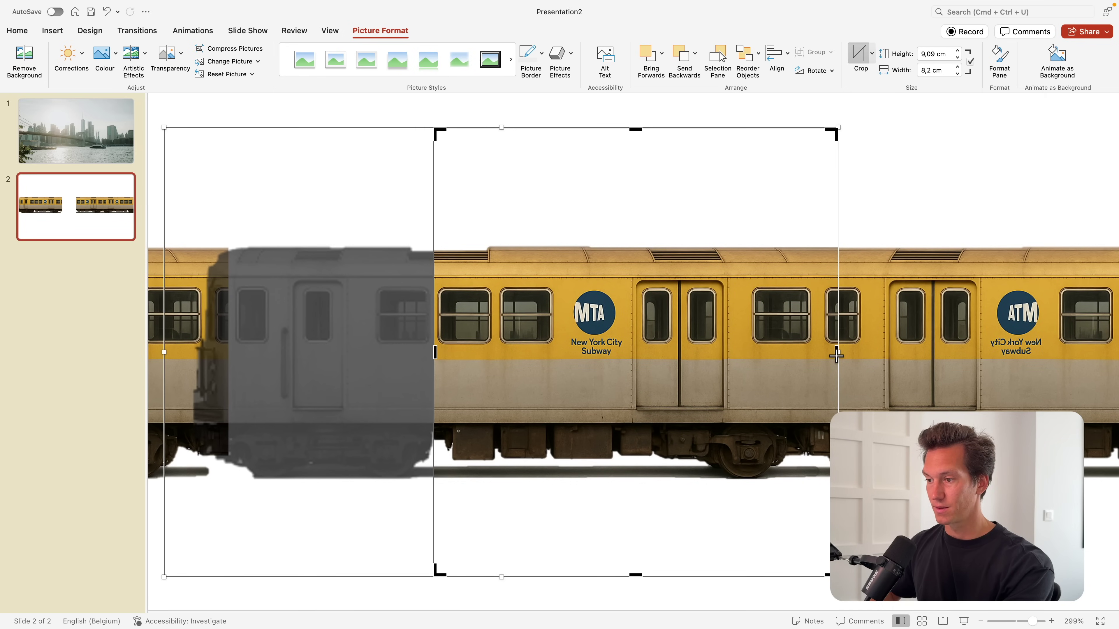
drag(835, 355, 820, 356)
key(Escape)
scroll(726, 452, down, 3)
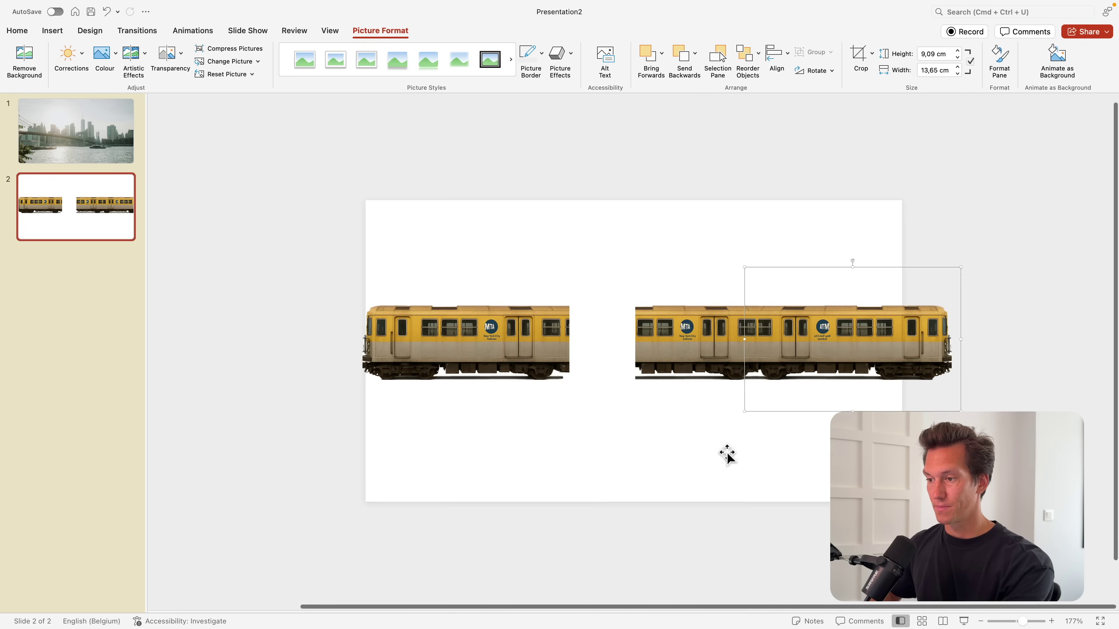
click(727, 454)
drag(694, 410, 627, 380)
scroll(626, 380, up, 3)
drag(870, 350, 811, 350)
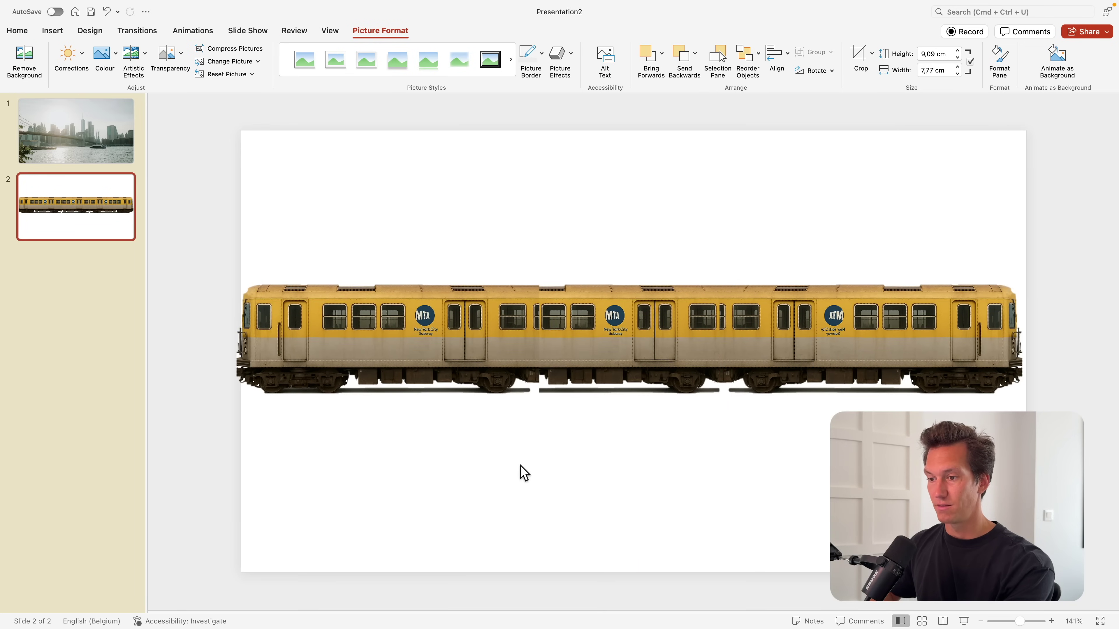
scroll(510, 300, up, 5)
Step: Trim the left and right cars' inner ends and close the gaps into one seamless train
click(417, 295)
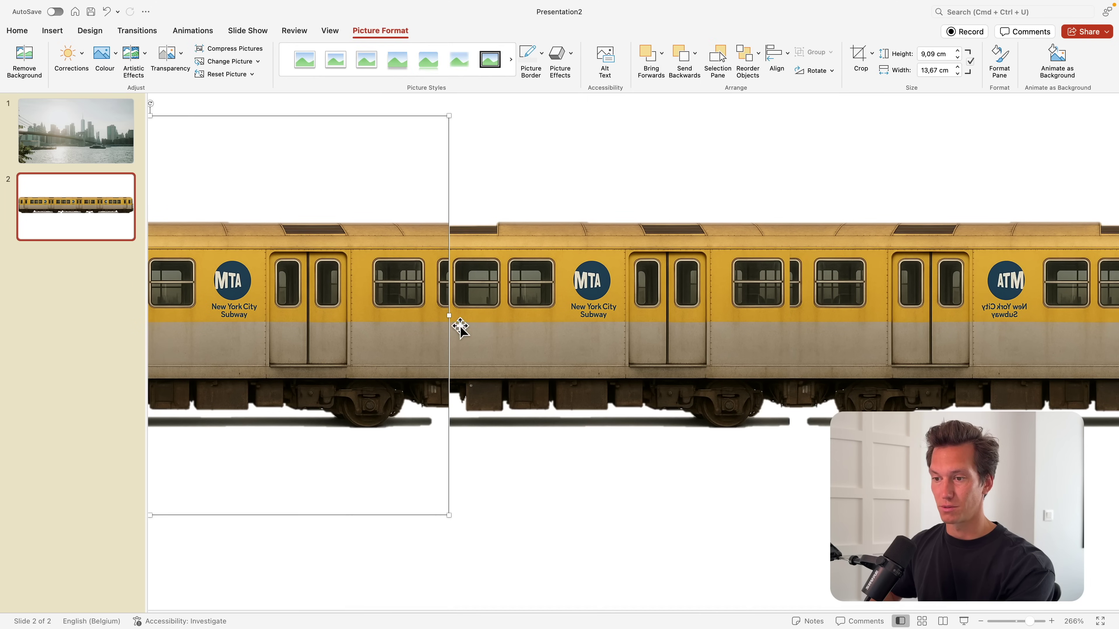
key(ctrl+alt+c)
drag(448, 316, 432, 315)
click(803, 322)
key(ctrl+alt+c)
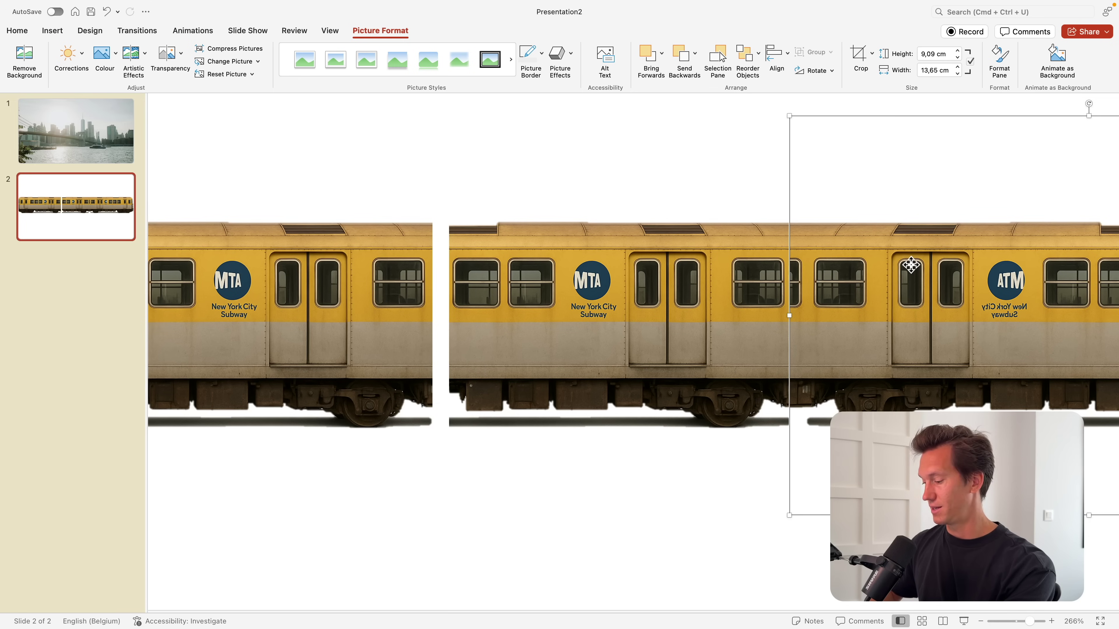
drag(788, 317, 806, 320)
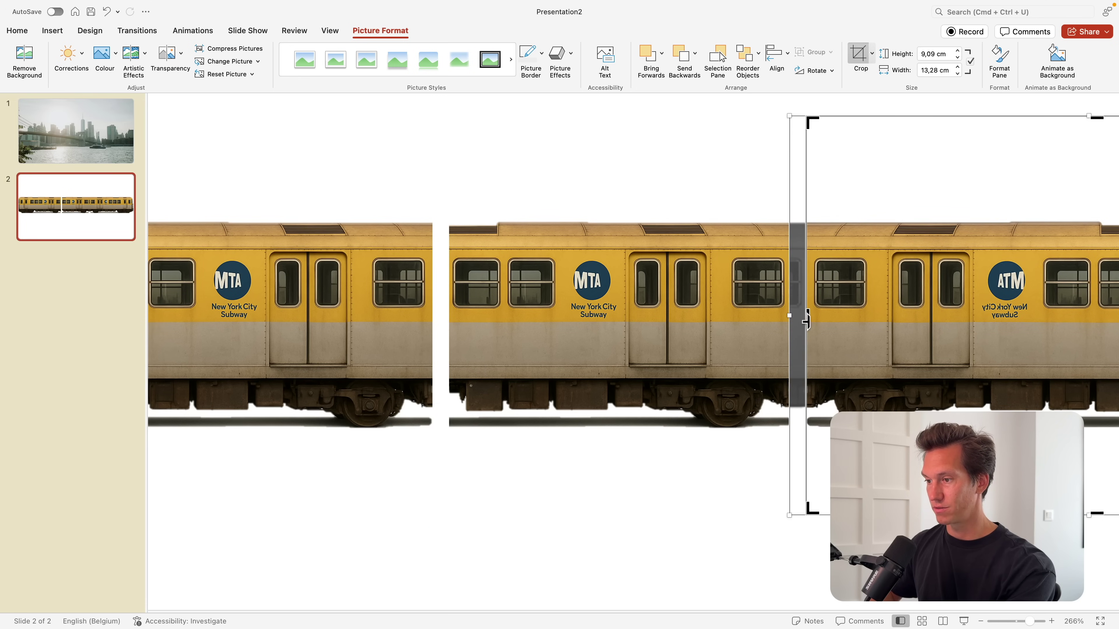
click(695, 507)
drag(695, 507, 677, 507)
drag(891, 348, 859, 350)
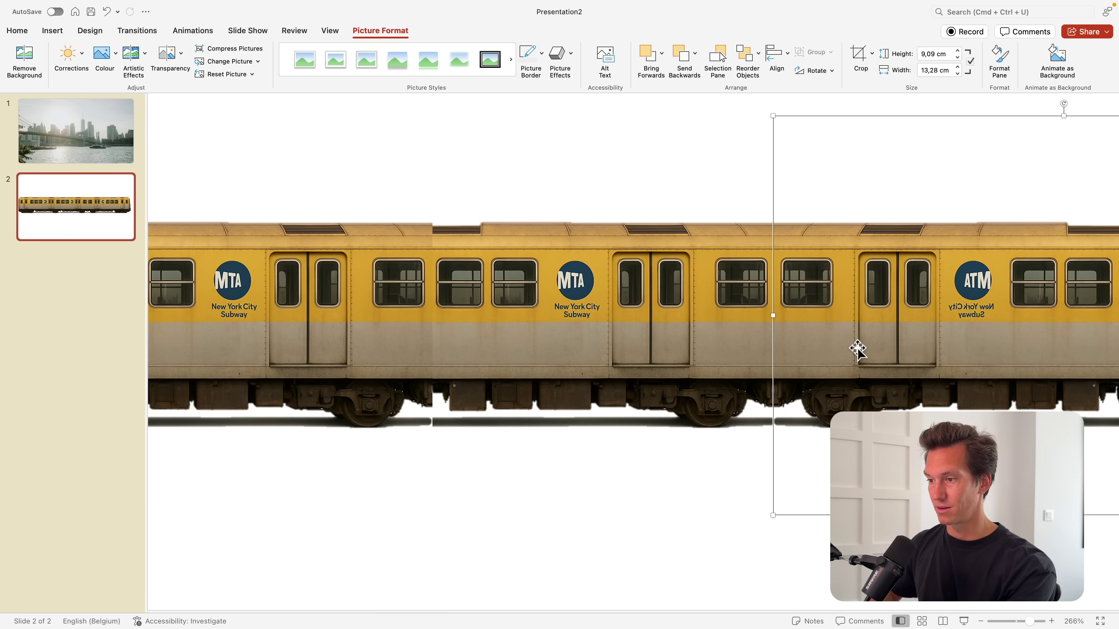
scroll(859, 350, down, 5)
click(629, 265)
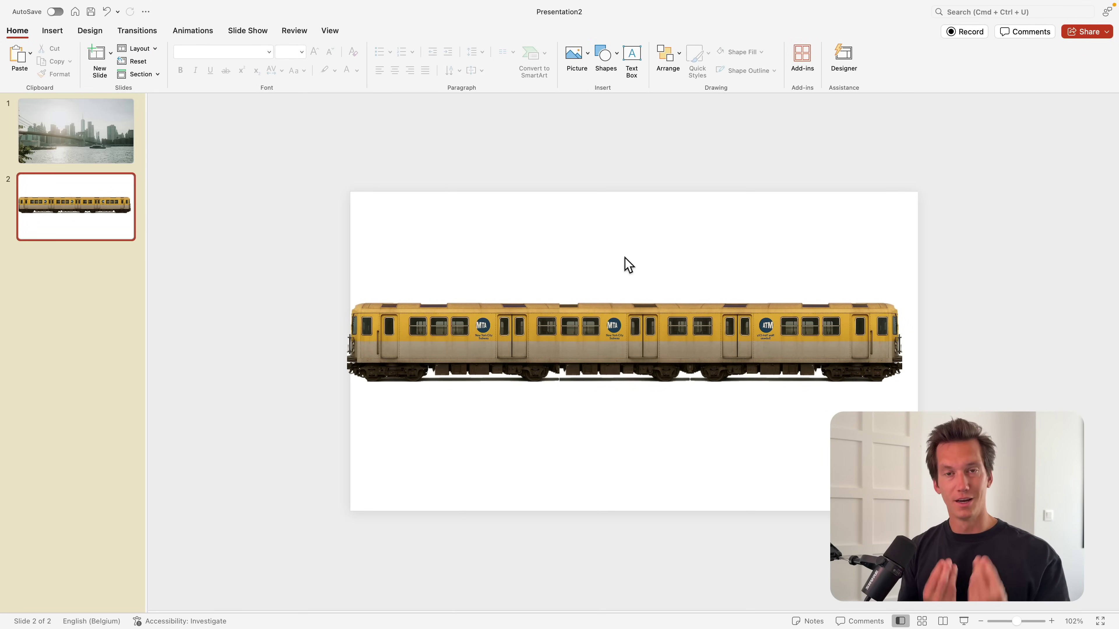
Step: Group the three train pieces and resize the group to stretch across the slide
drag(281, 234, 959, 501)
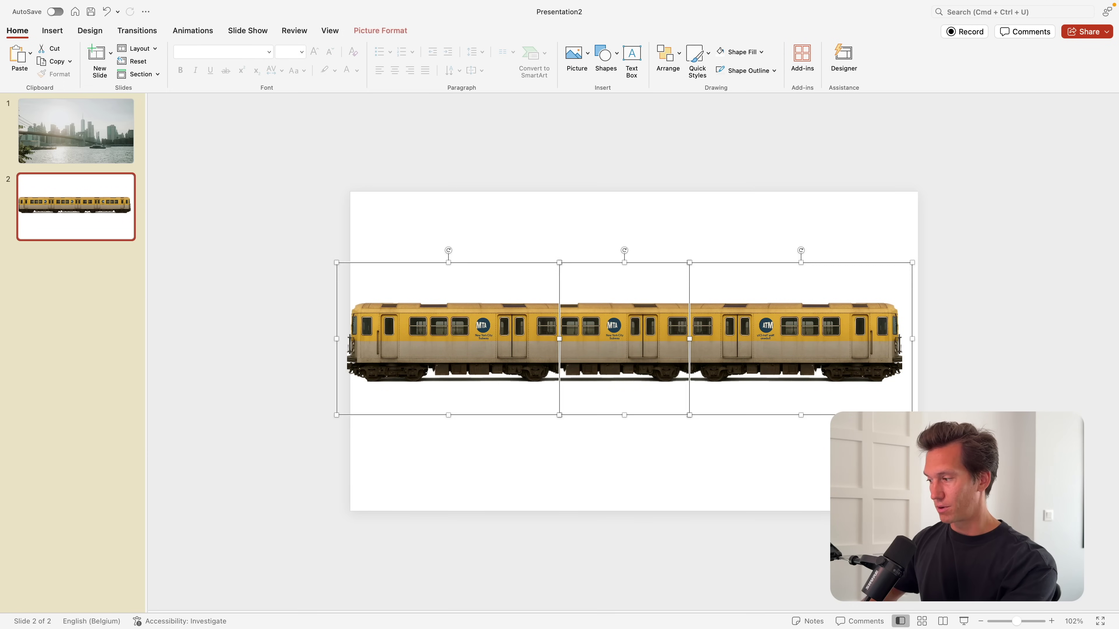
key(super+alt+g)
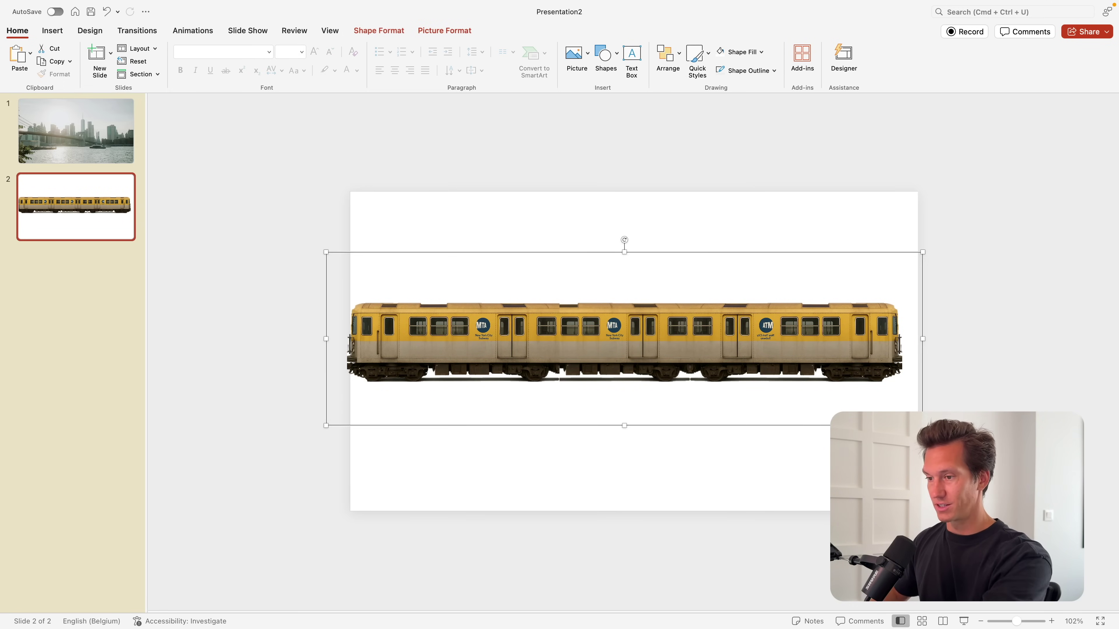
drag(912, 263, 759, 295)
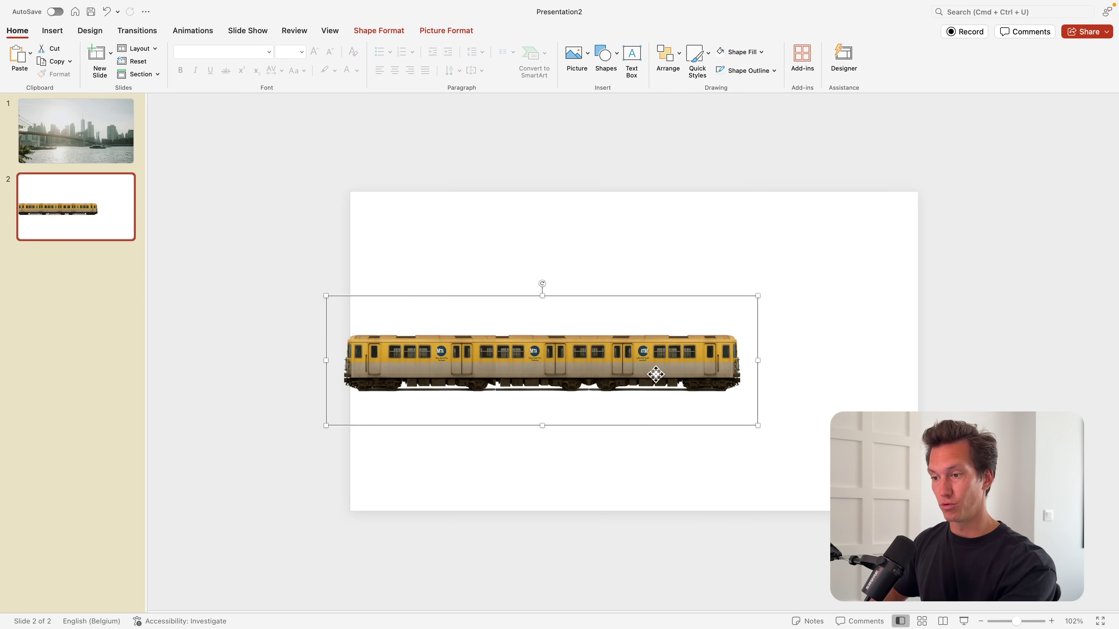
drag(654, 375, 667, 349)
drag(773, 399, 935, 448)
click(54, 223)
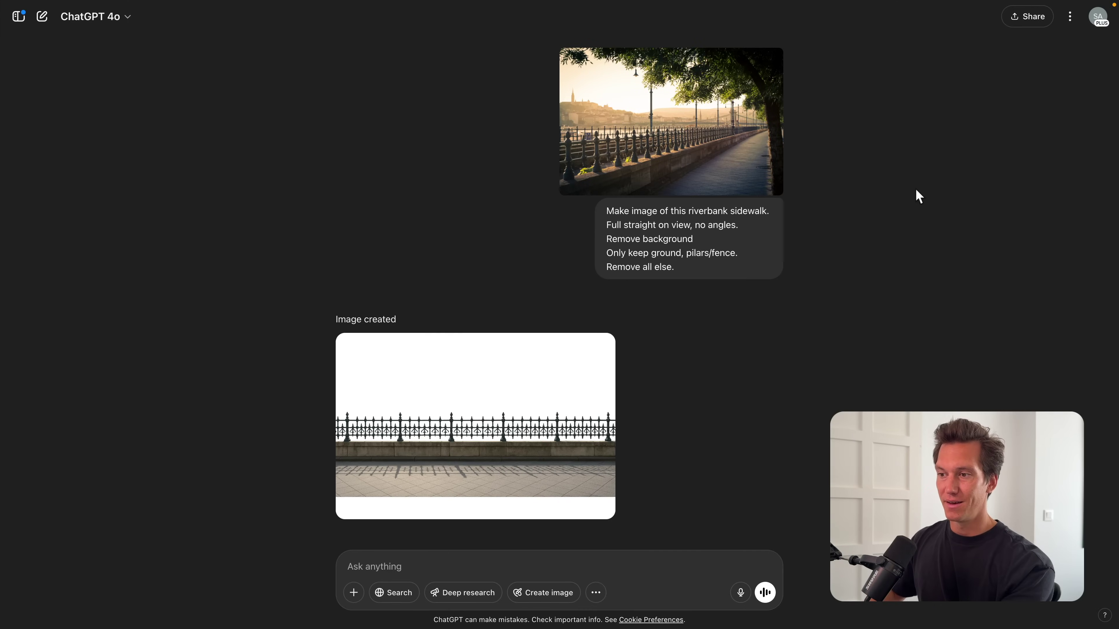
Step: Review the uploaded riverbank photo and the prompt line about keeping the fence
click(717, 114)
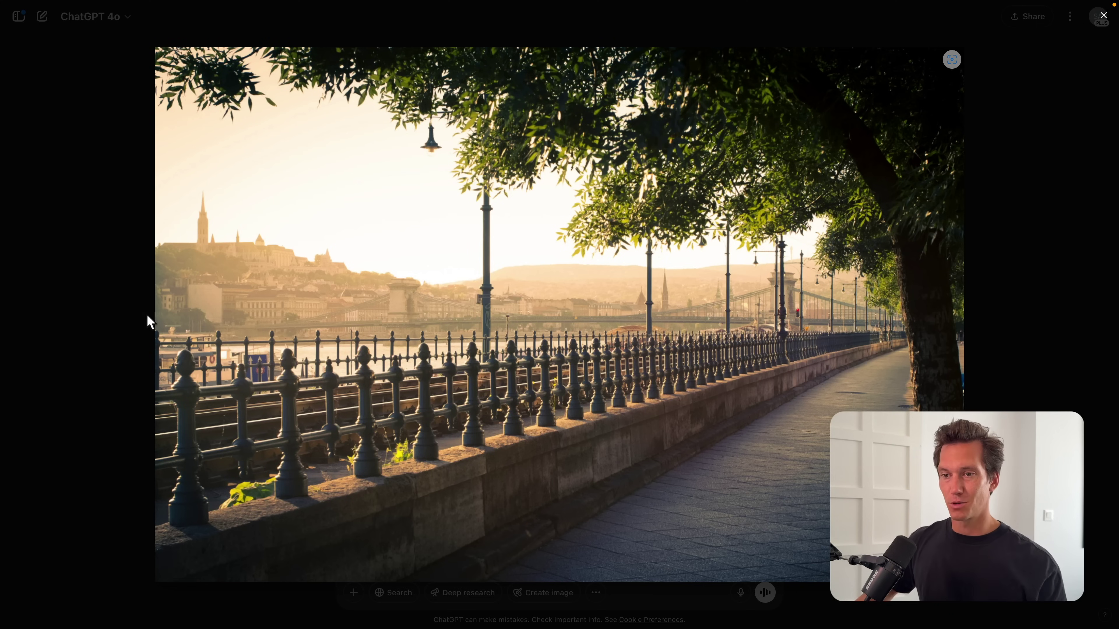
click(56, 296)
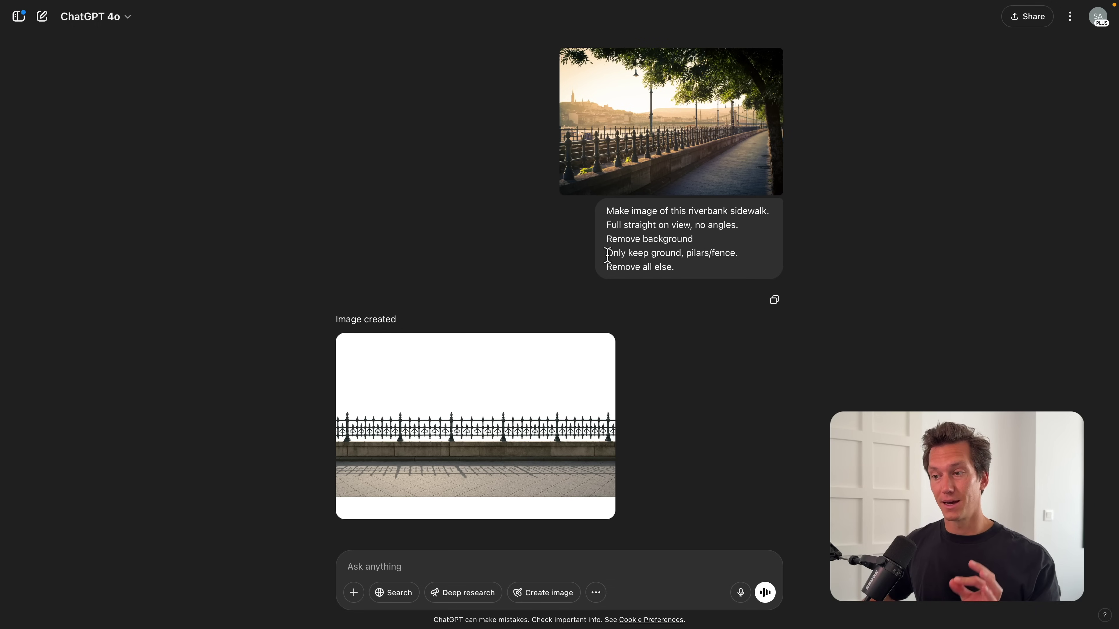
drag(607, 254, 741, 263)
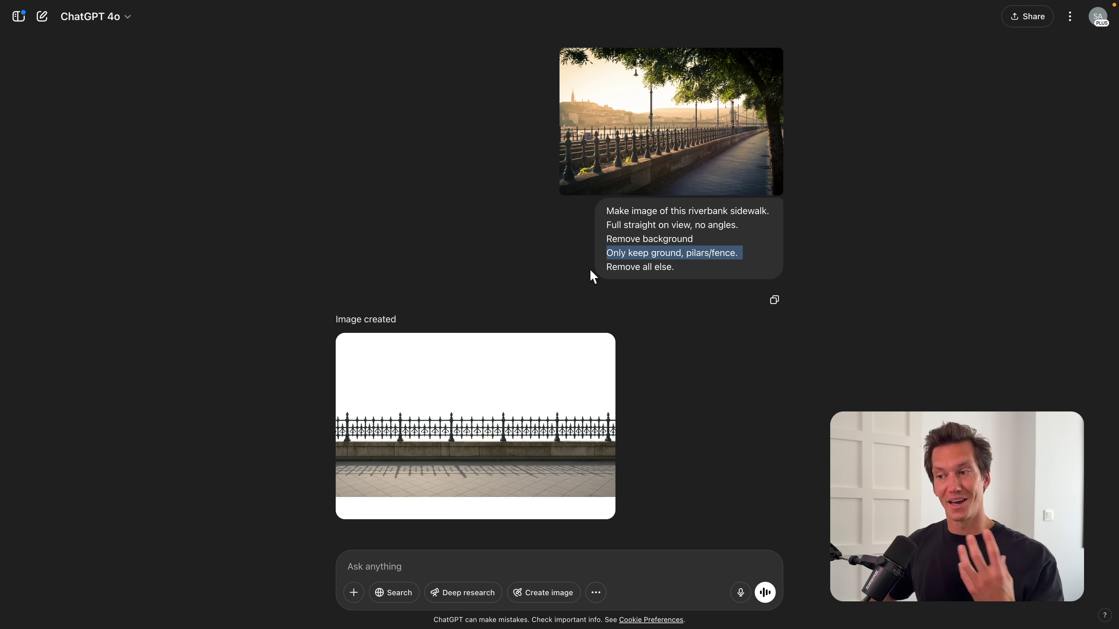
Step: Download the generated fence image and drop it enlarged across the Canva page
click(497, 452)
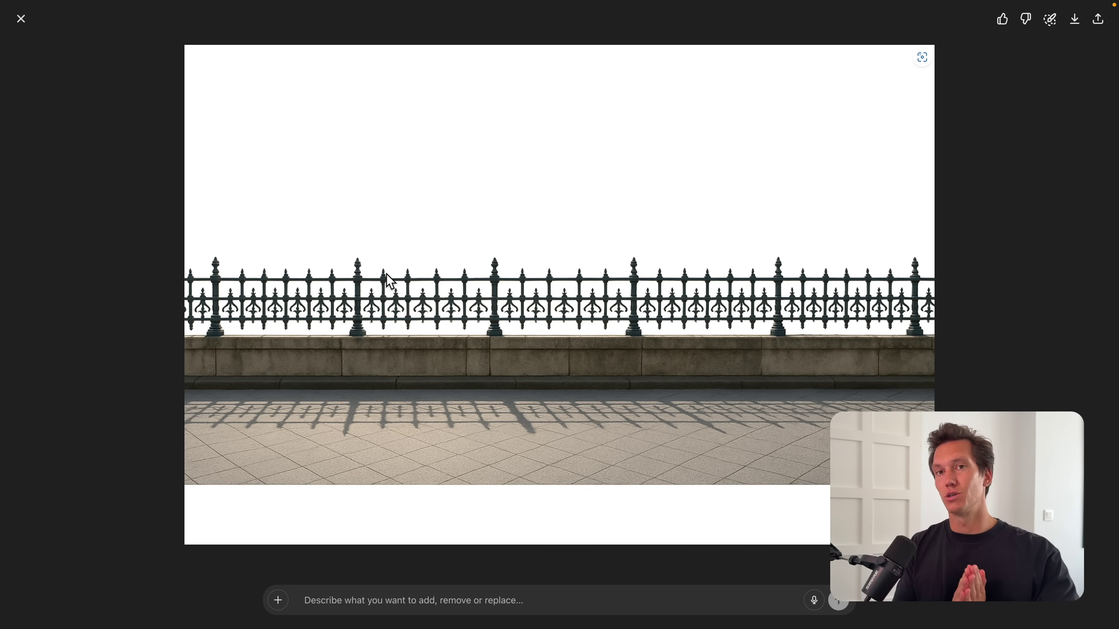
key(ctrl+super+f)
click(1074, 19)
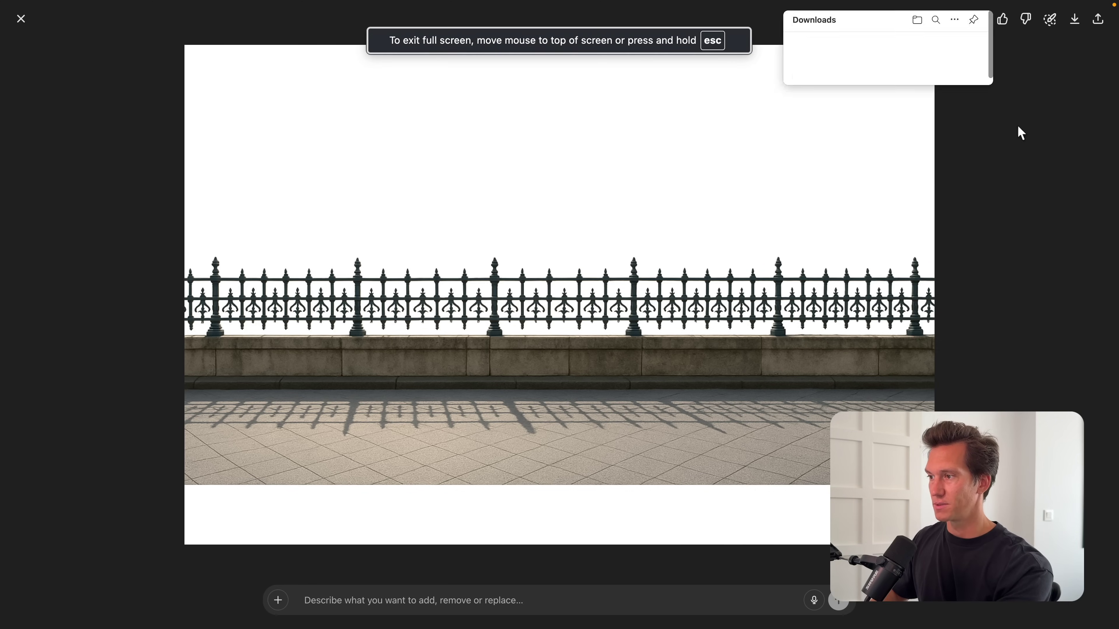
key(ctrl+Right)
drag(812, 362, 568, 289)
drag(714, 228, 886, 169)
Step: Trim the fence image's bottom edge and reposition it to fill the page
click(886, 169)
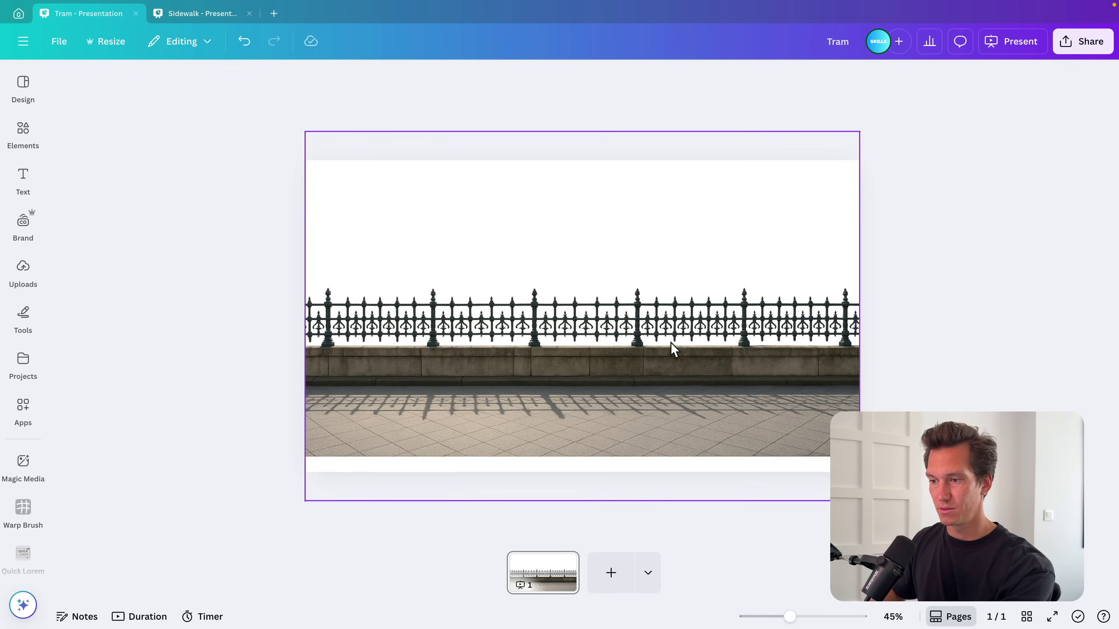
click(672, 380)
drag(673, 380, 673, 399)
drag(582, 521, 587, 475)
mouse_move(594, 397)
mouse_down()
mouse_move(447, 393)
mouse_move(751, 520)
mouse_move(682, 489)
mouse_move(597, 401)
mouse_up()
drag(420, 204, 511, 210)
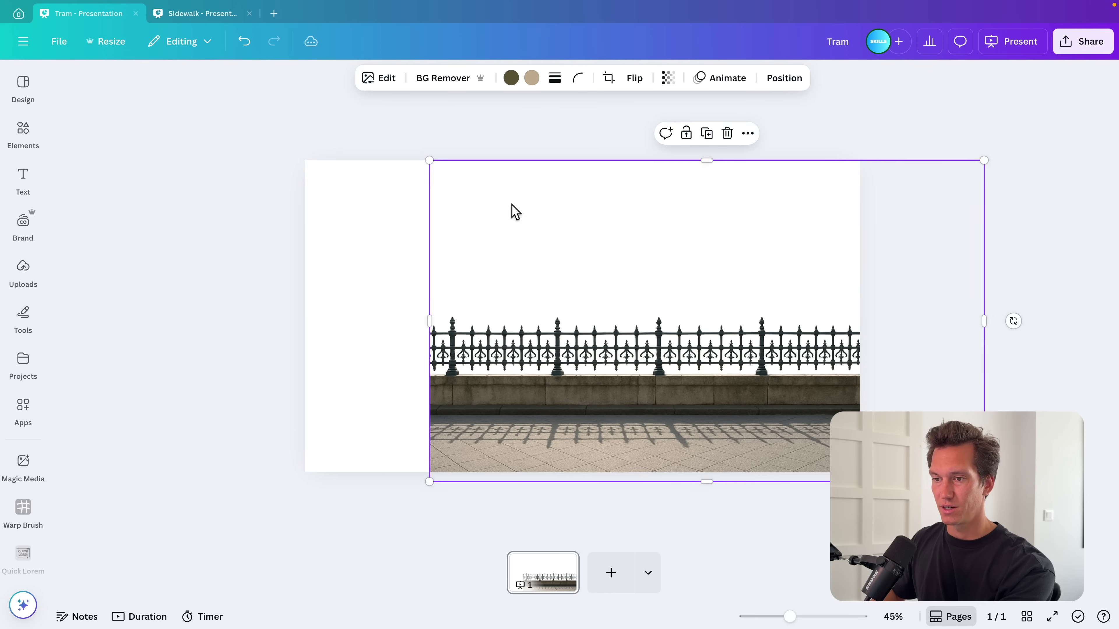
Step: Turn the page background orange and remove the fence image's background with BG Remover
click(462, 125)
click(506, 78)
click(107, 269)
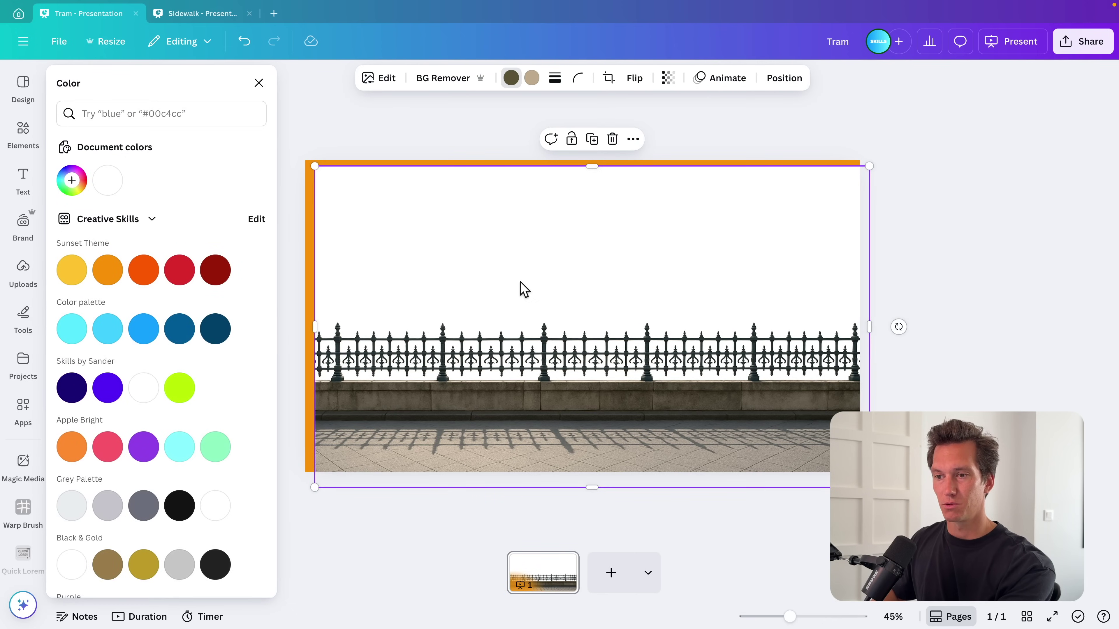
click(446, 79)
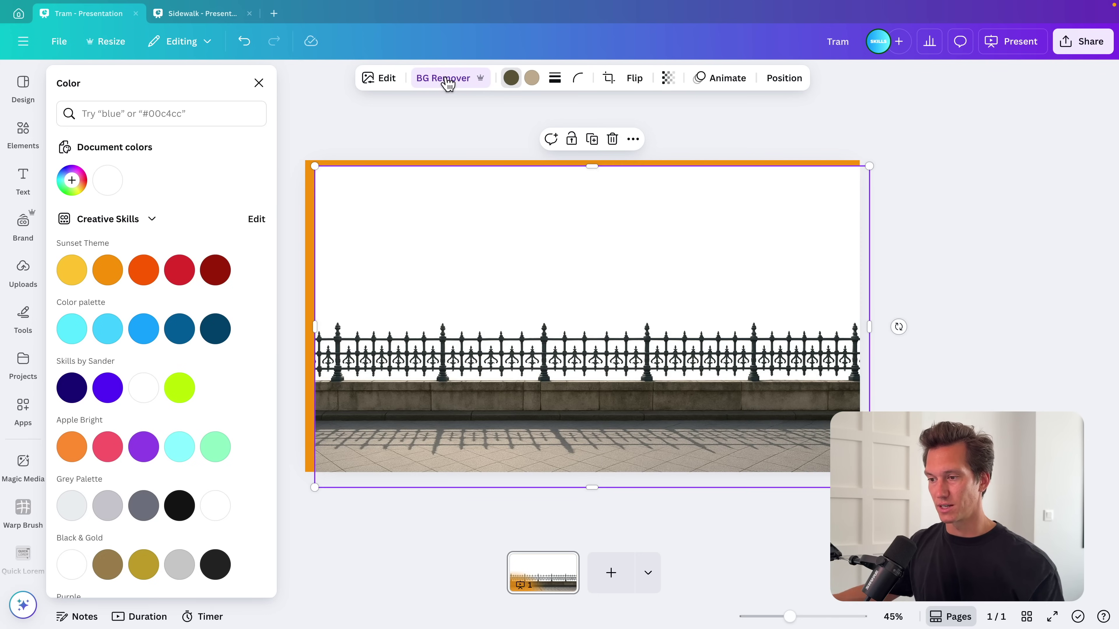
Step: Revert the page background to white and align the fence image with the slide's left edge
drag(600, 394, 758, 407)
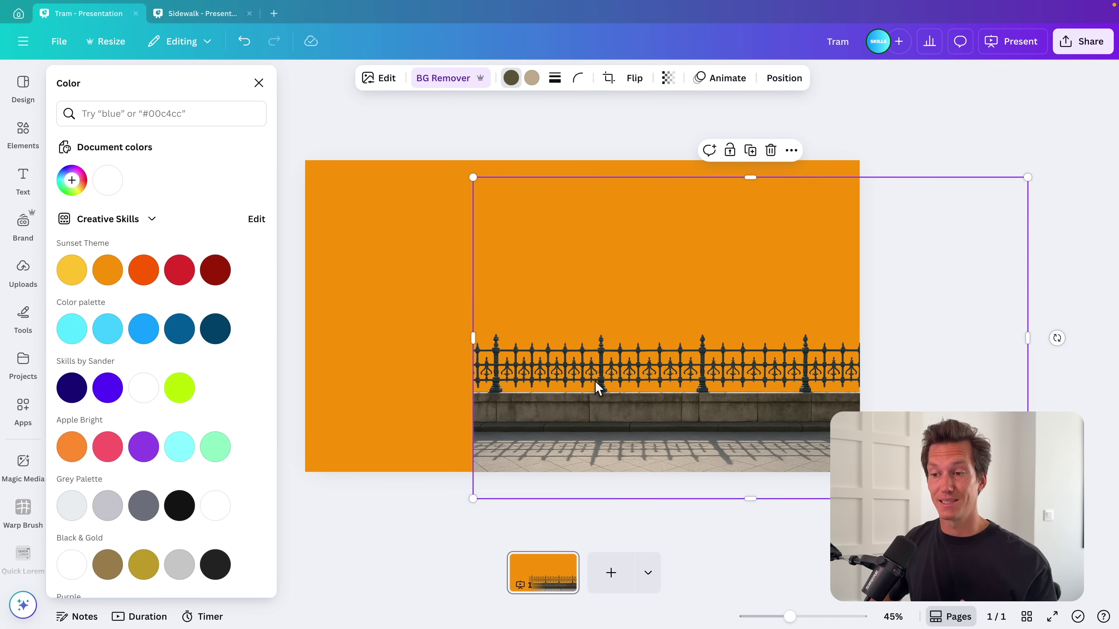
drag(594, 380, 428, 367)
scroll(428, 367, up, 10)
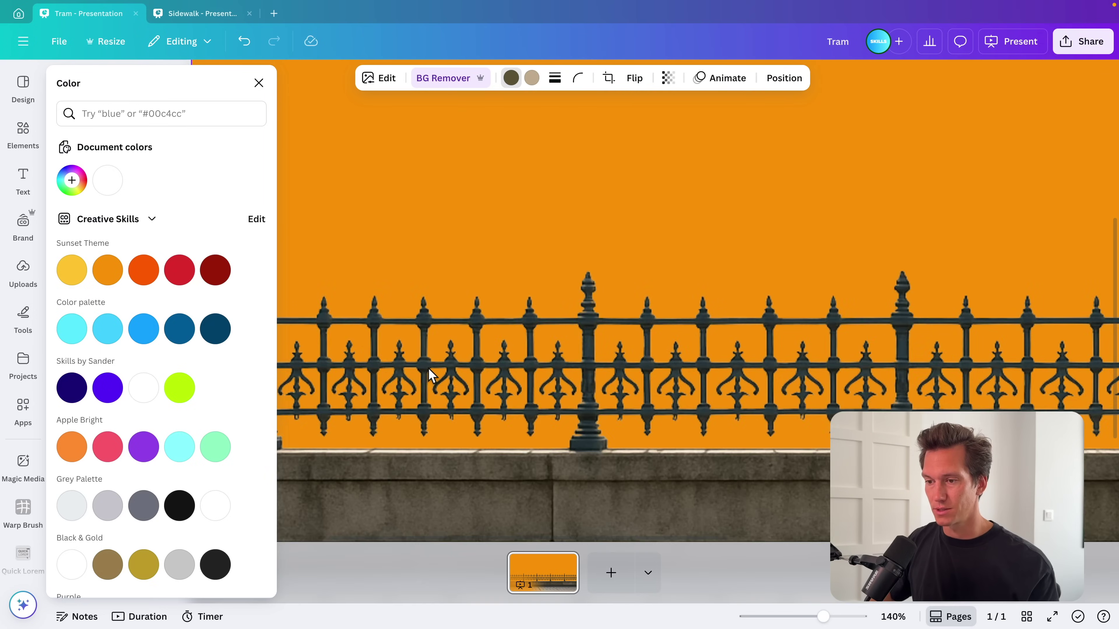
scroll(428, 367, up, 3)
scroll(511, 348, down, 10)
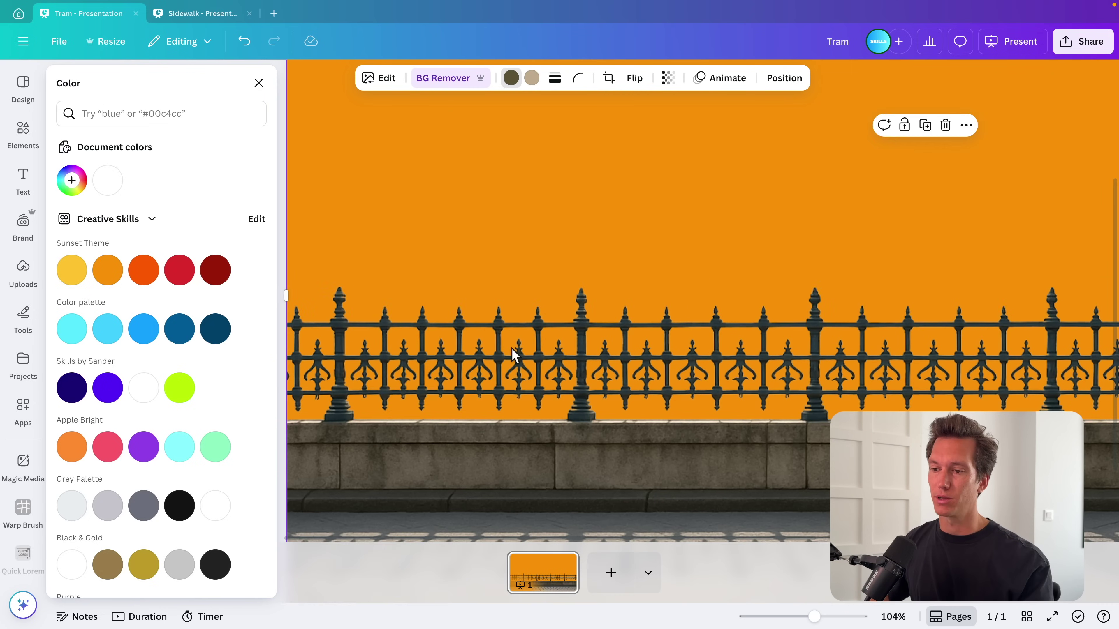
key(ctrl+z)
key(ctrl+z)
key(ctrl+z)
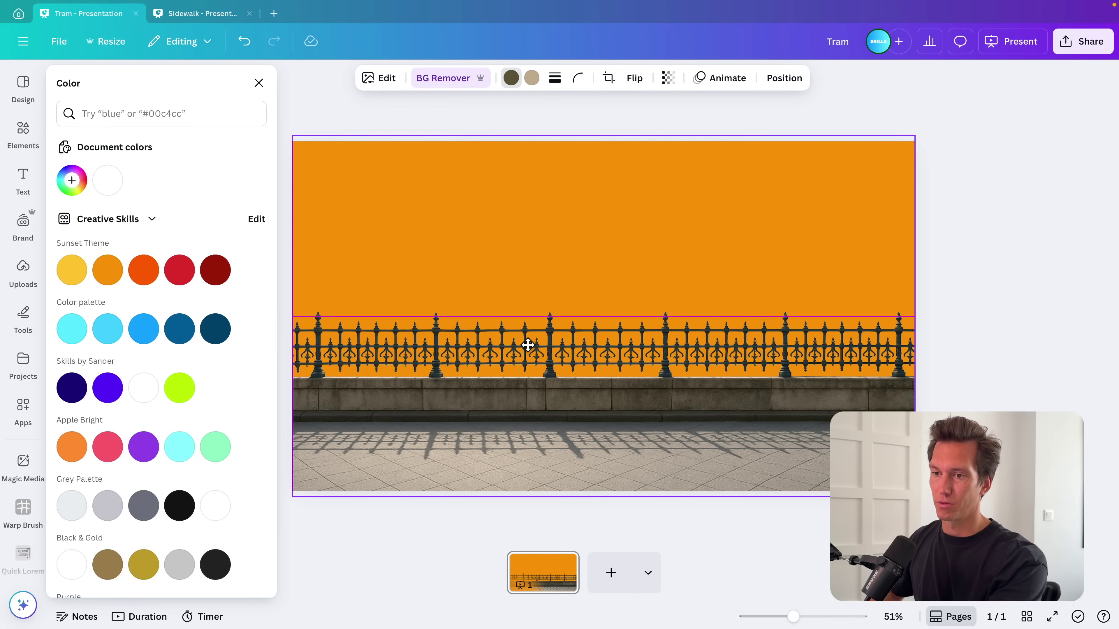
click(326, 236)
key(Delete)
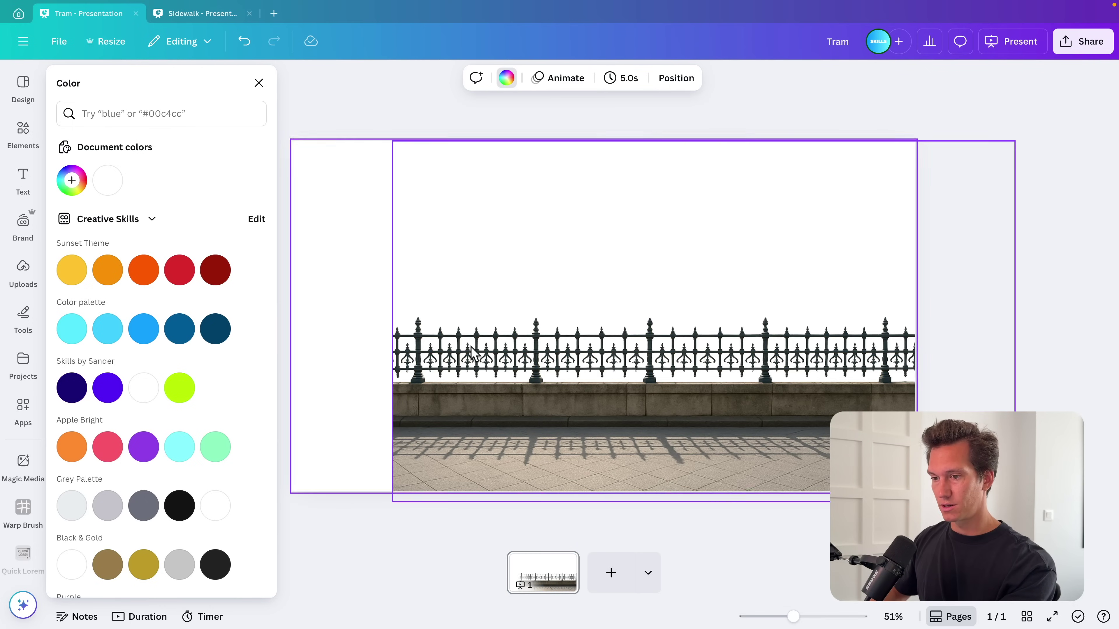
drag(516, 375, 417, 375)
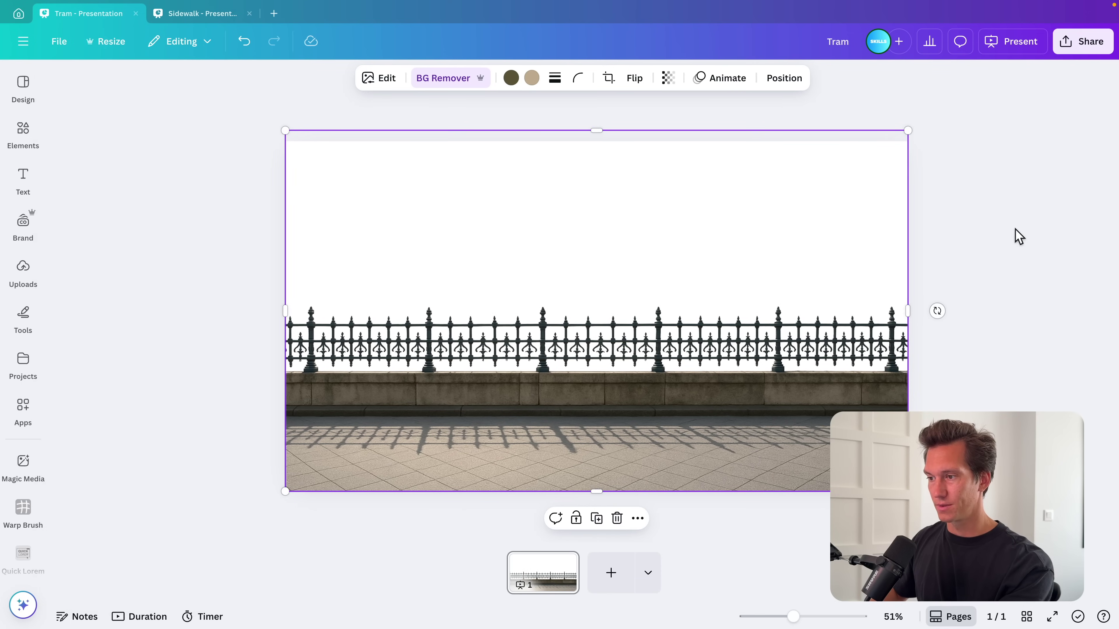
click(1082, 41)
Step: Download the Canva fence page as a transparent-background PNG rather than JPG, then return to PowerPoint
click(866, 312)
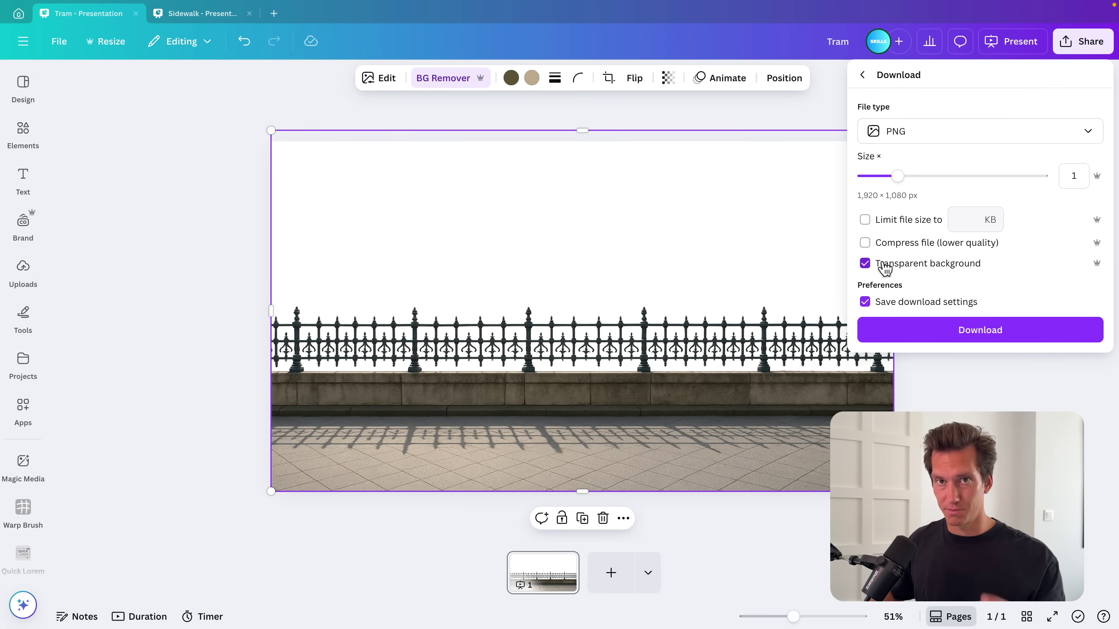
click(956, 132)
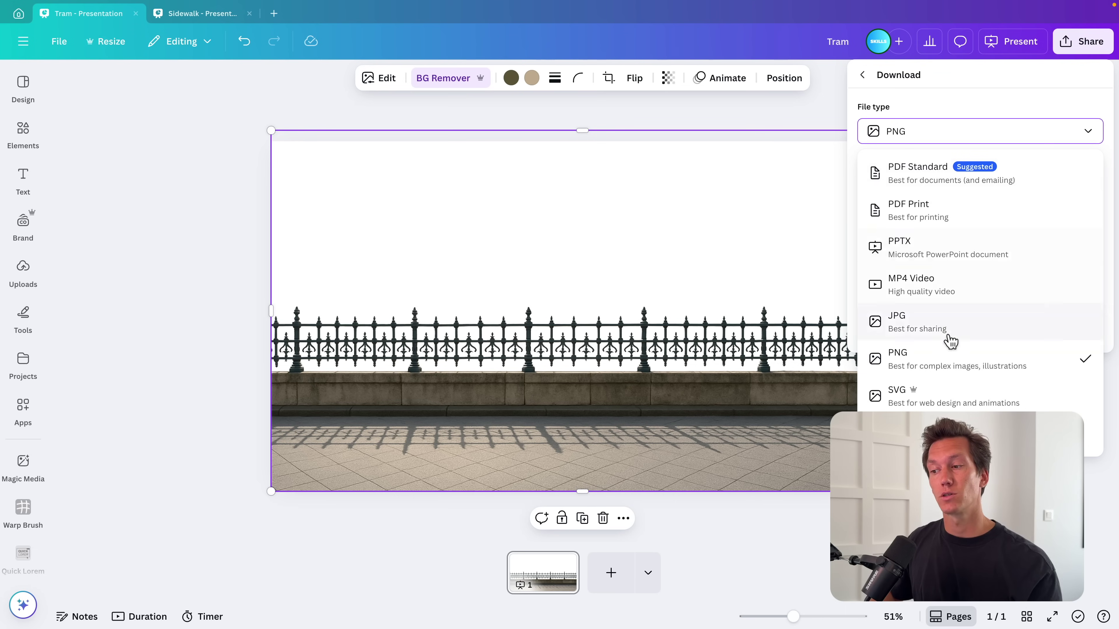
click(948, 324)
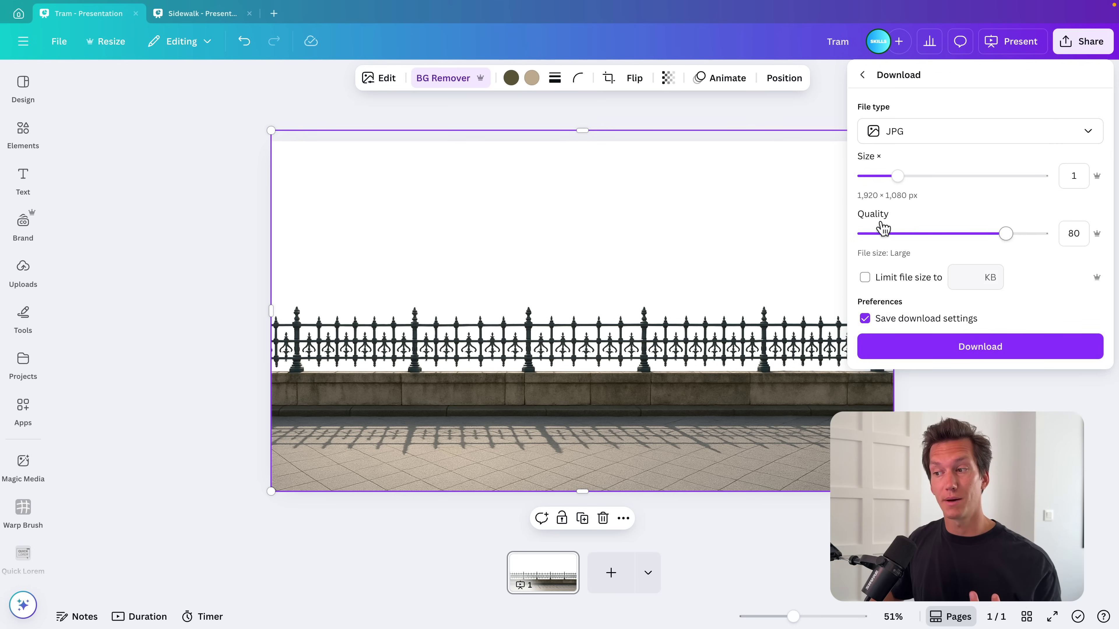
click(934, 127)
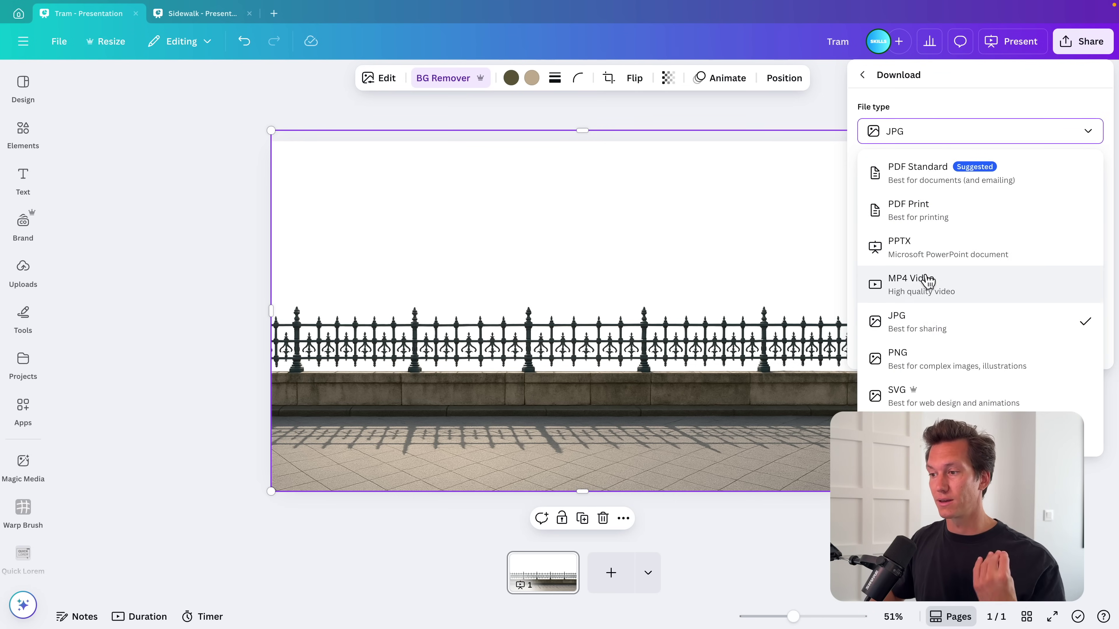
click(934, 360)
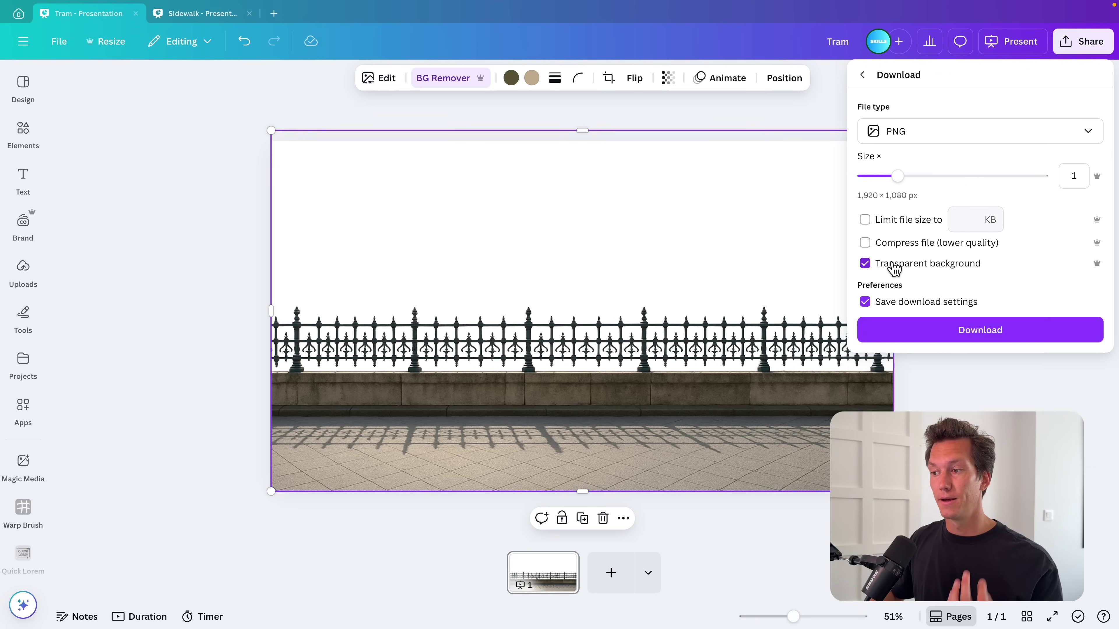
click(971, 336)
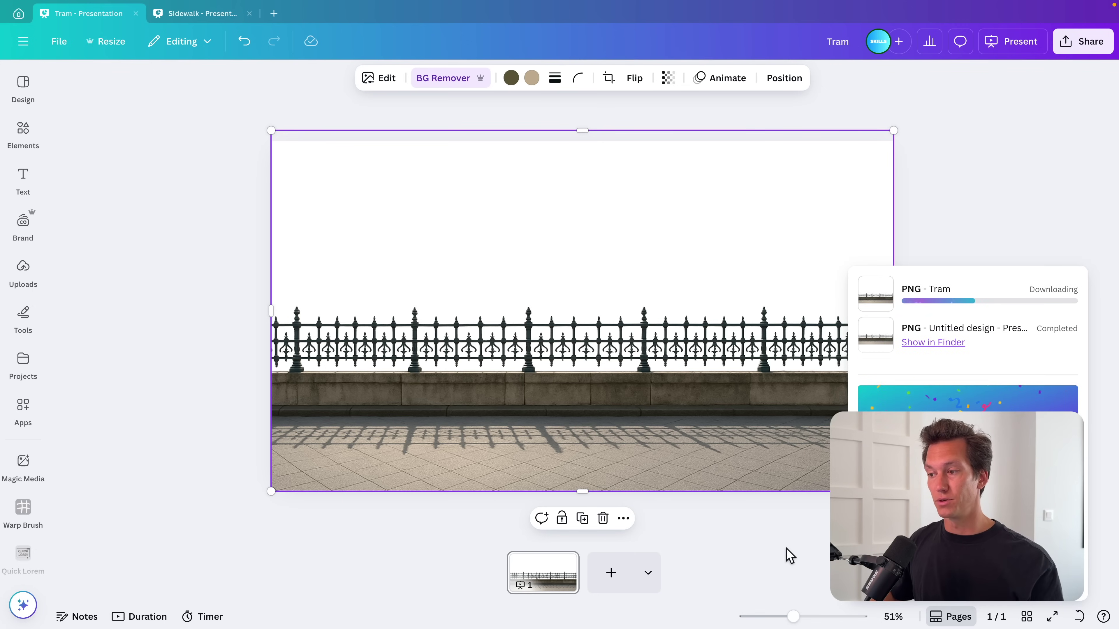
key(ctrl+Right)
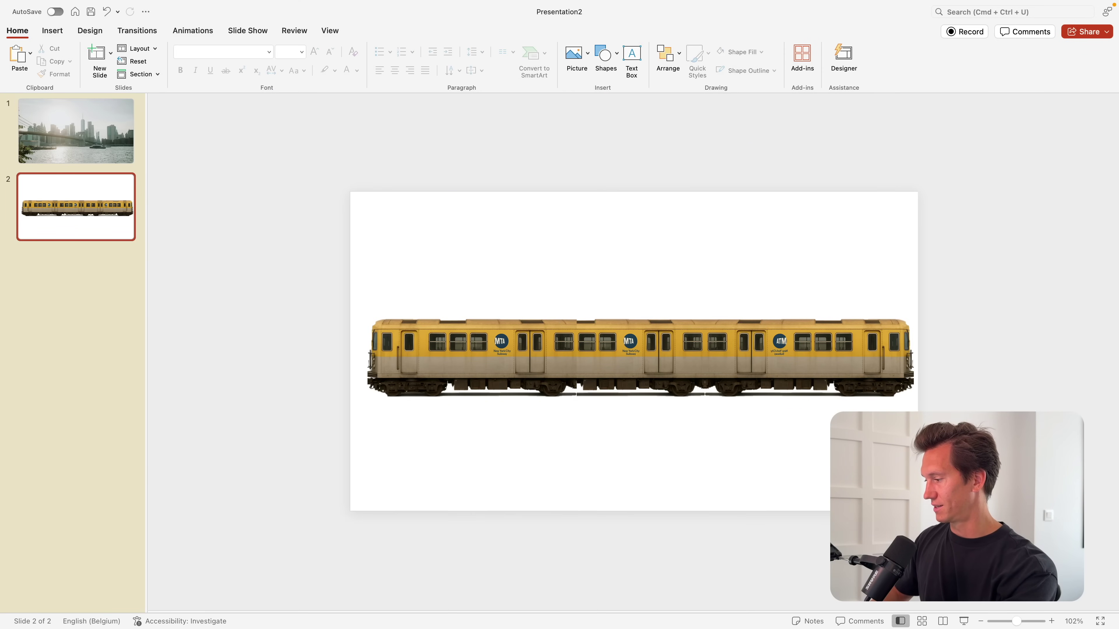
Step: Paste the railing picture onto slide 3 and enlarge it to fill the slide
key(super+v)
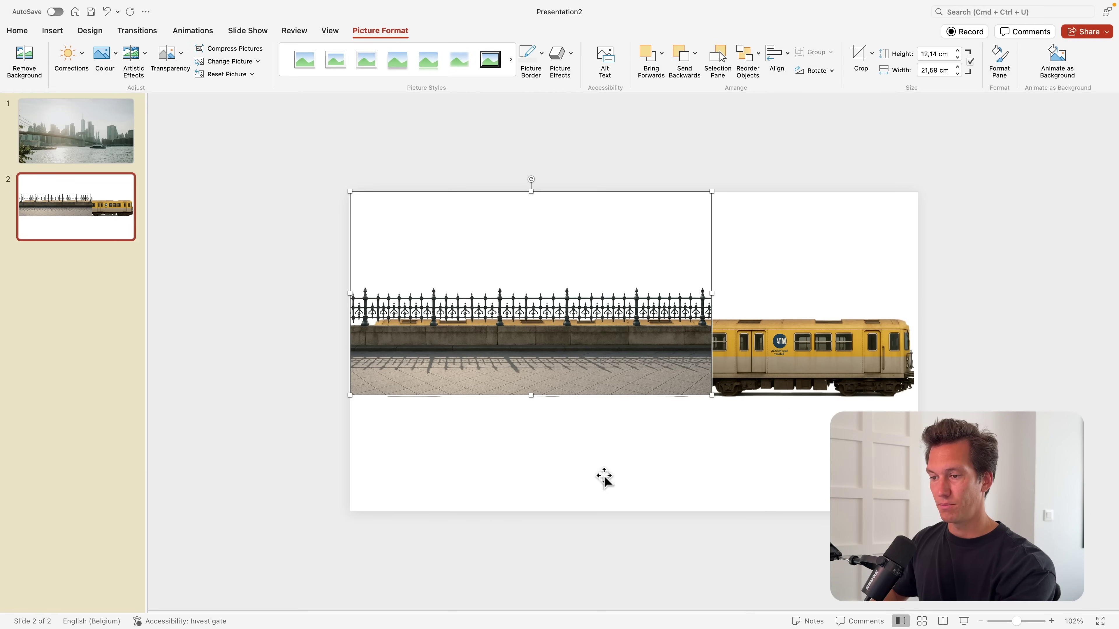
drag(589, 387, 918, 228)
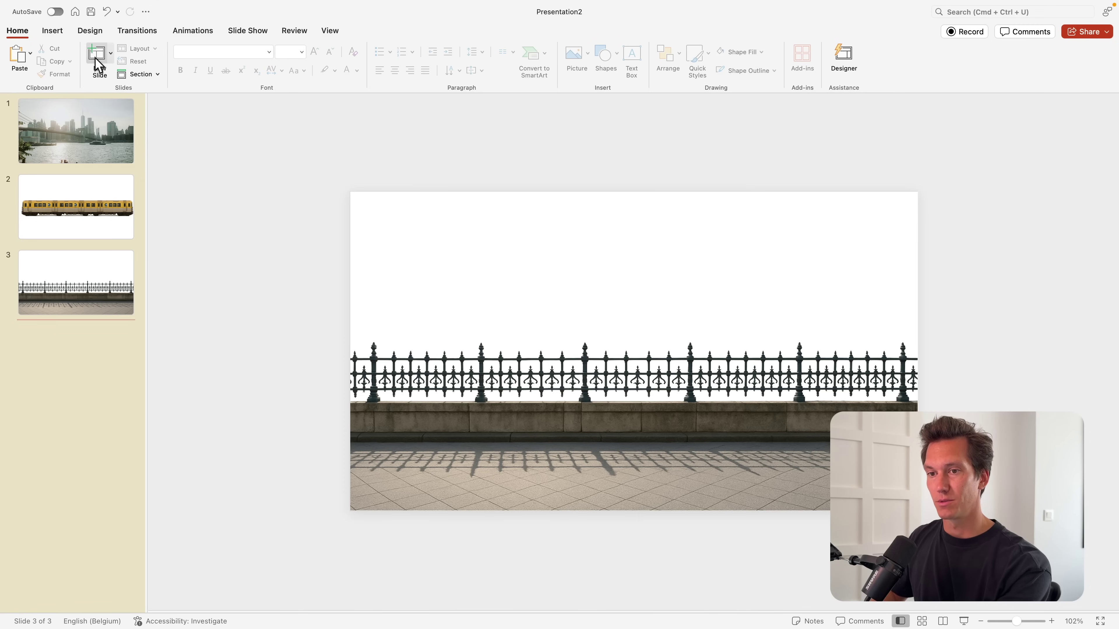
Step: Add a blank slide 4 and paste the elderly couple picture, shifted lower and right
click(97, 60)
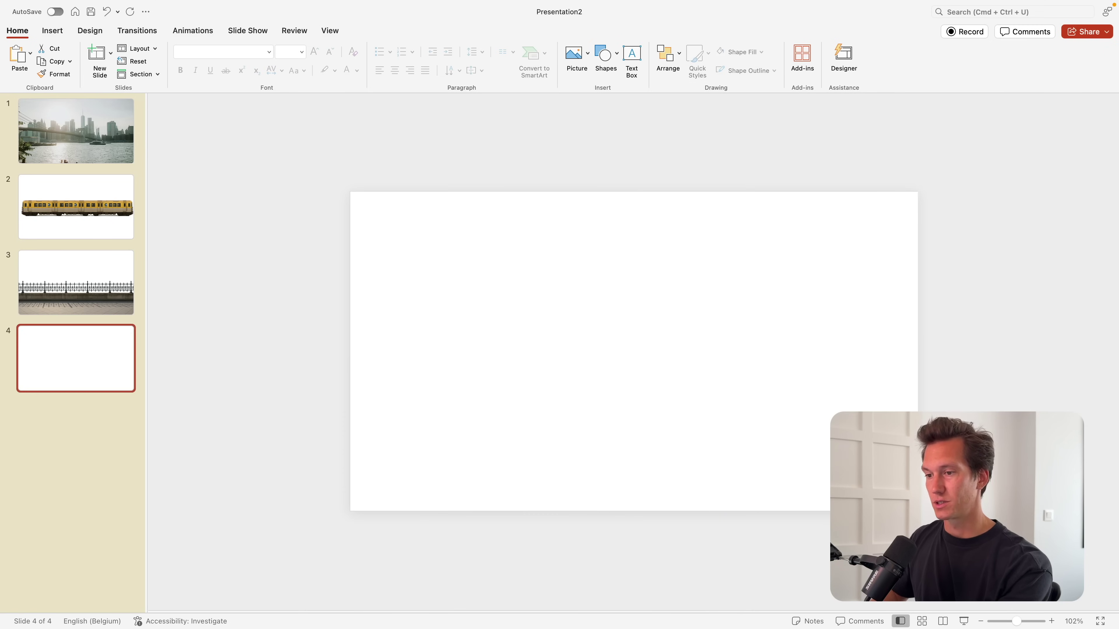
key(super+v)
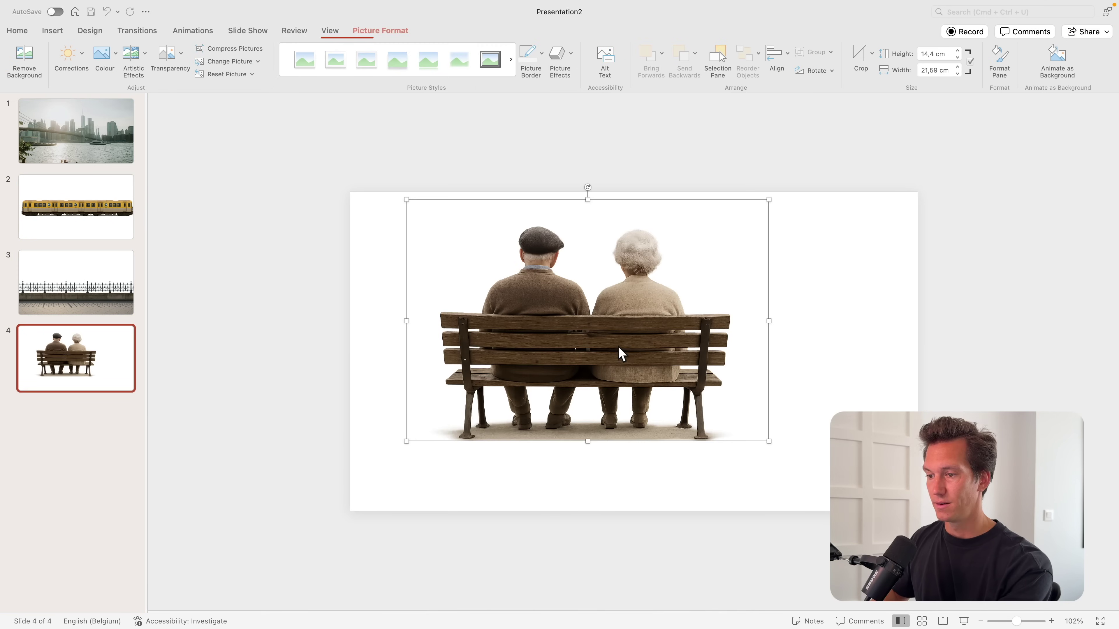
drag(670, 358, 689, 408)
click(358, 366)
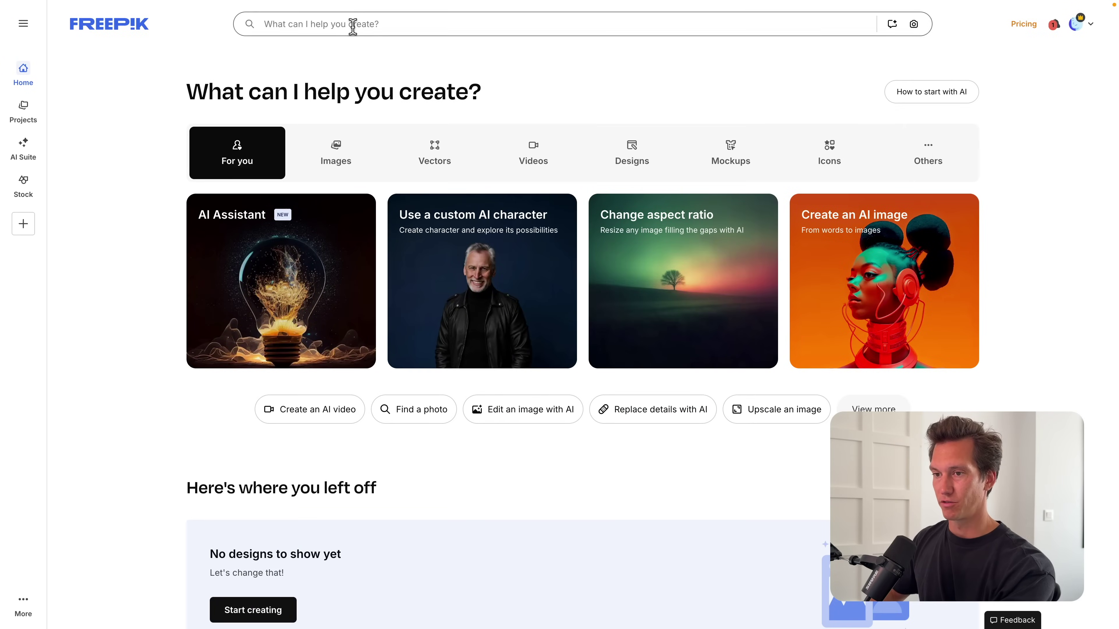
Step: Search Freepik for 'tree', remove the first photo's background and download the 2000 × 2570 PNG
click(353, 26)
text(tree)
key(Return)
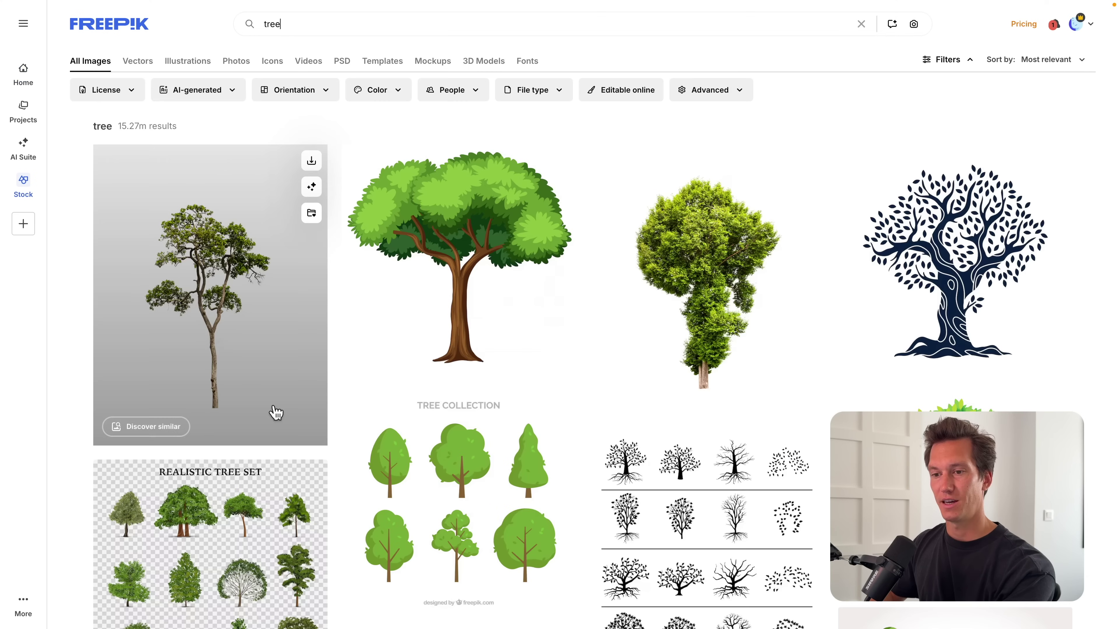
scroll(756, 346, down, 4)
scroll(756, 346, up, 5)
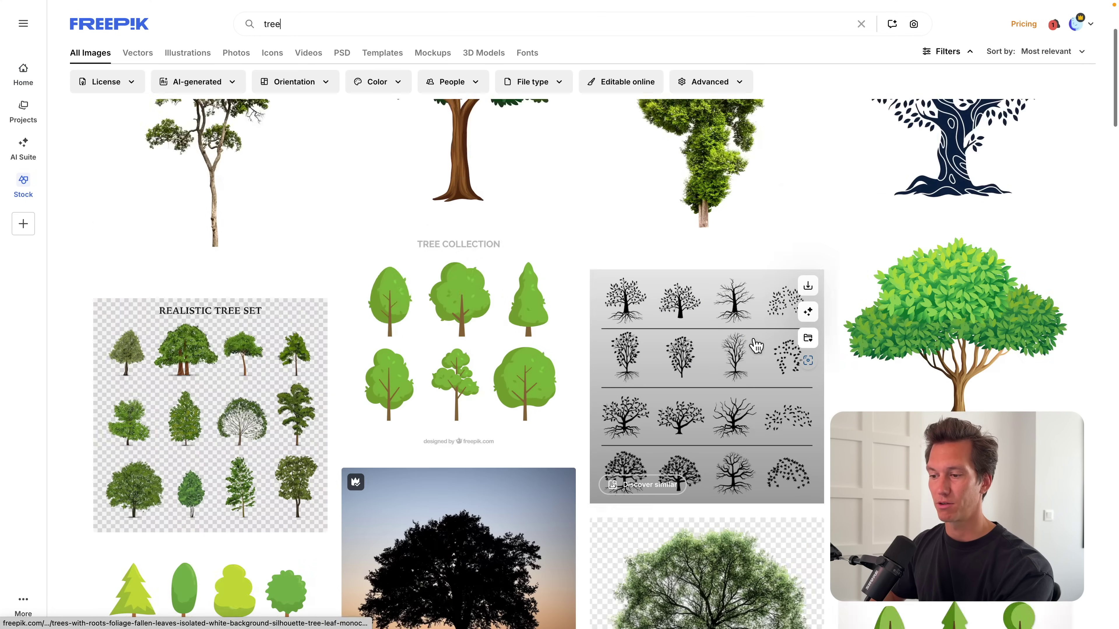
click(224, 309)
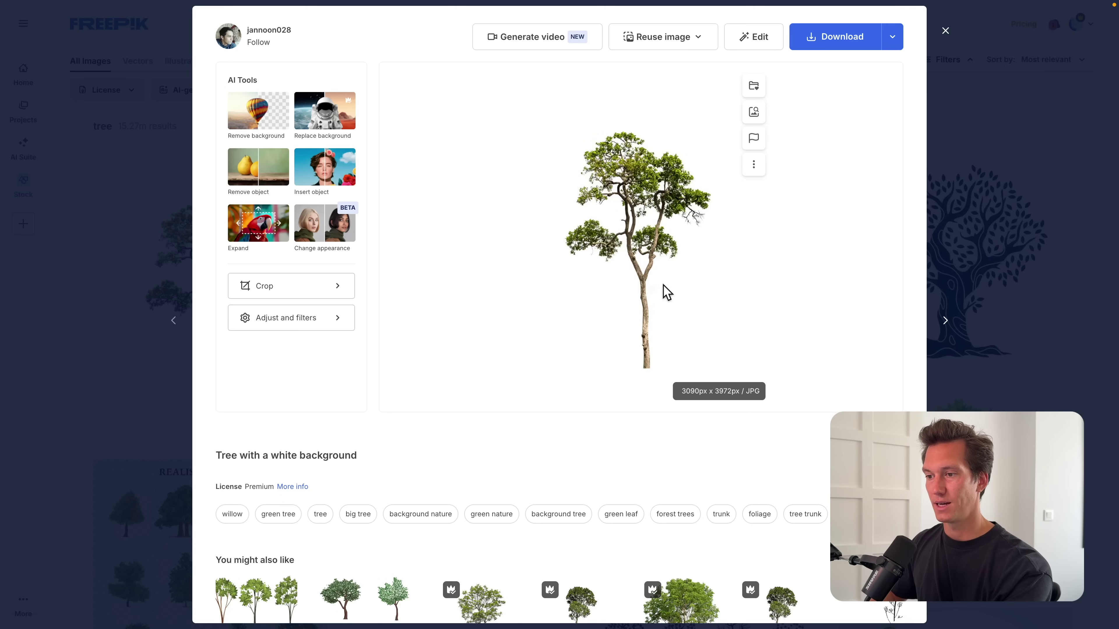
click(264, 110)
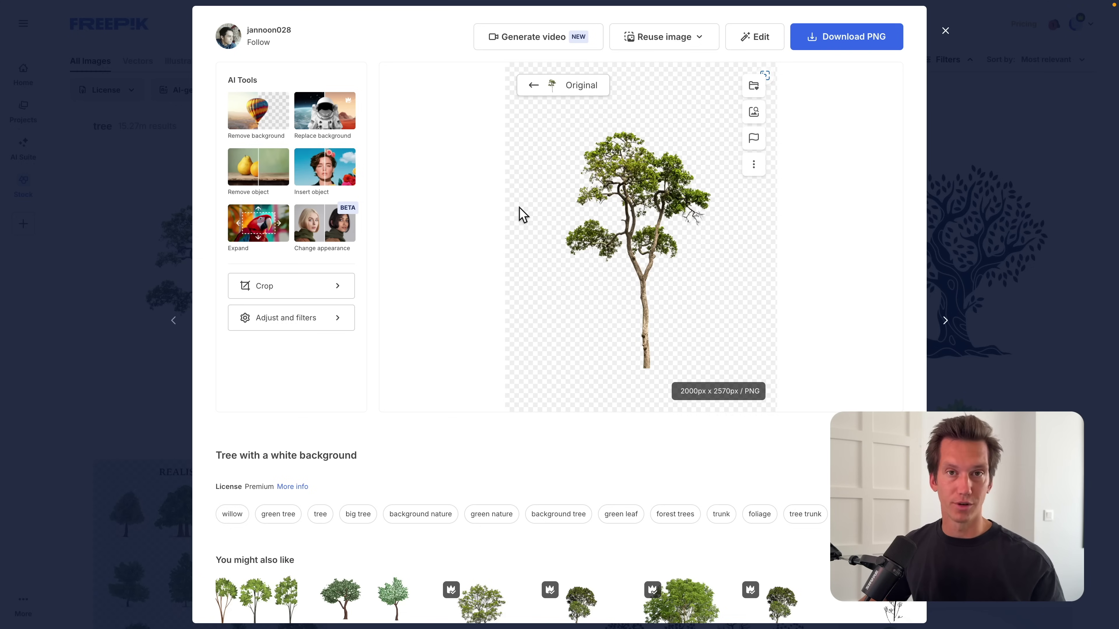
click(858, 37)
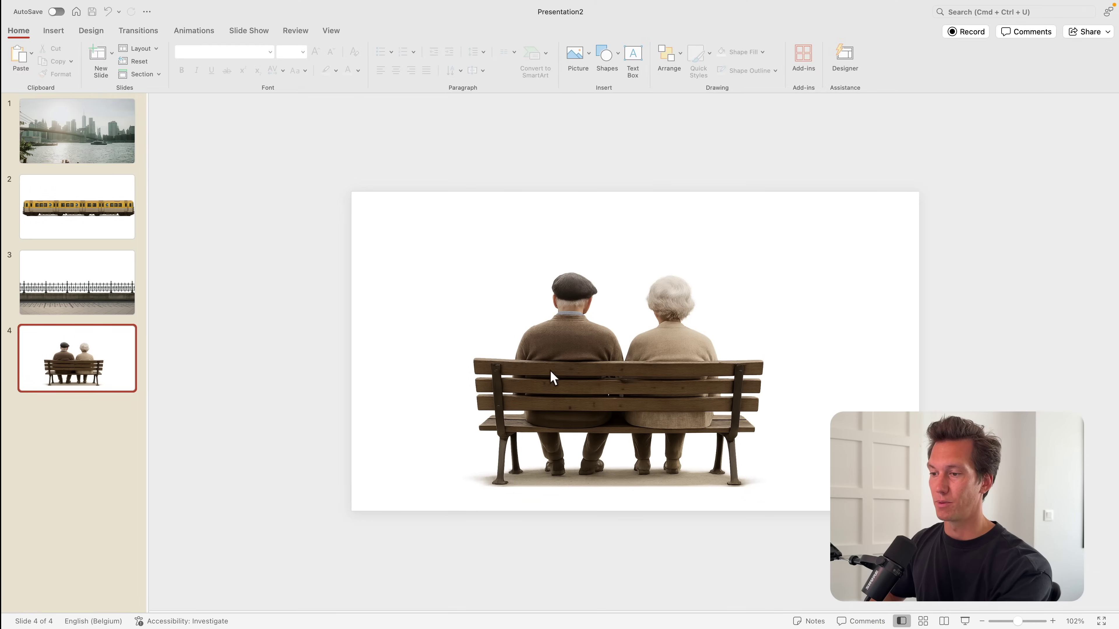
Step: Place the tree PNG left of the bench on slide 4 and crop empty space from both sides
drag(549, 370, 641, 368)
drag(545, 285, 393, 375)
double_click(299, 374)
drag(244, 404, 352, 401)
drag(606, 401, 502, 396)
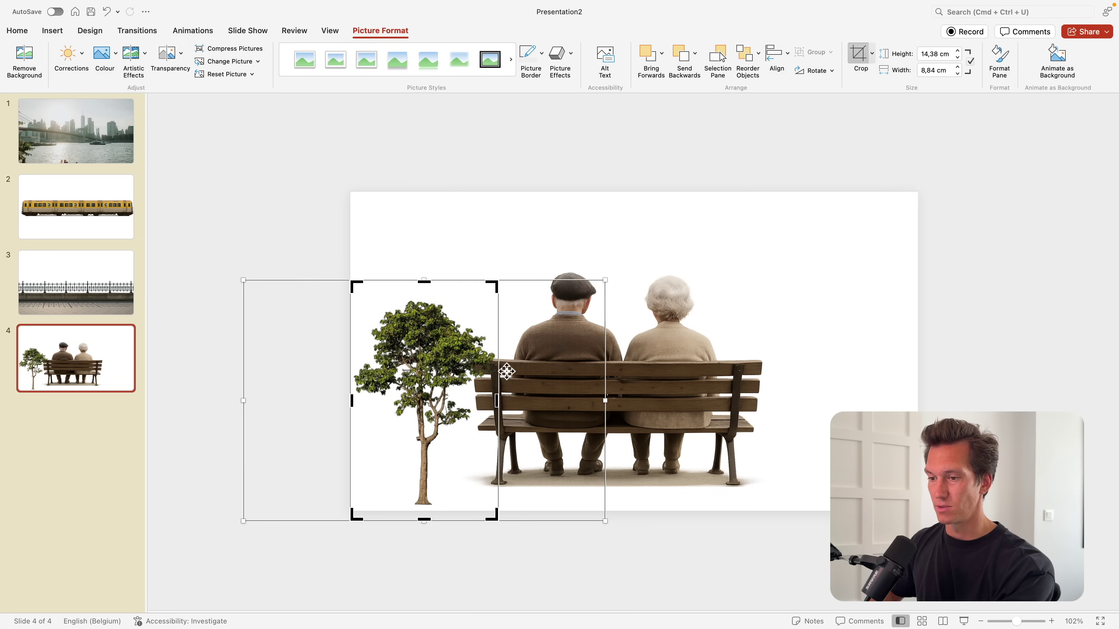
click(541, 230)
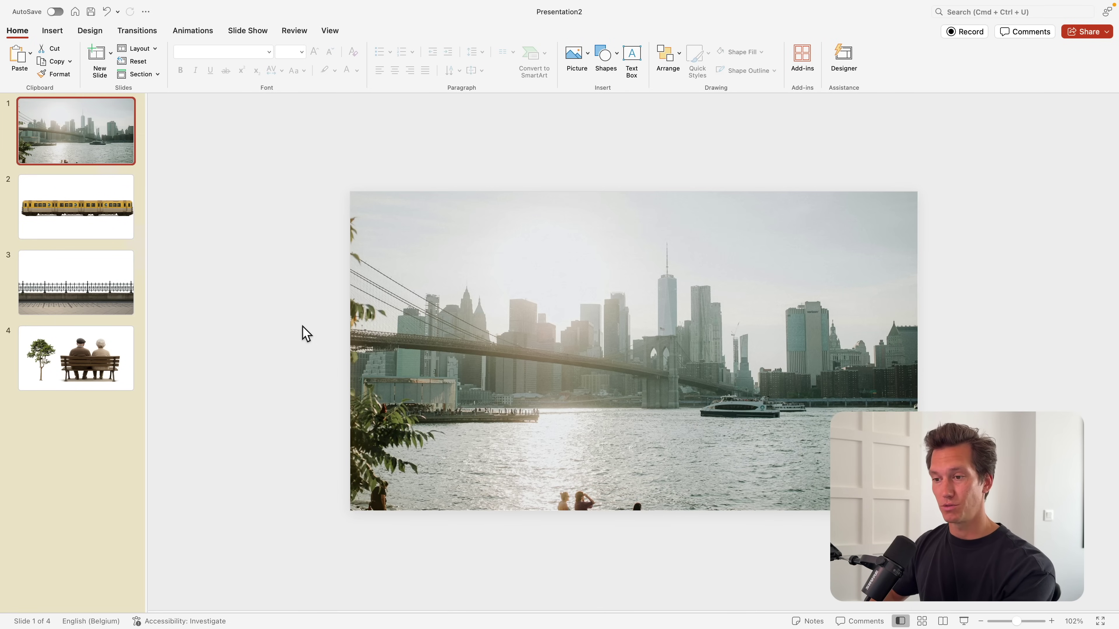
Step: Cut the fence picture from slide 3 and paste it over slide 1's city photo
click(124, 298)
click(512, 380)
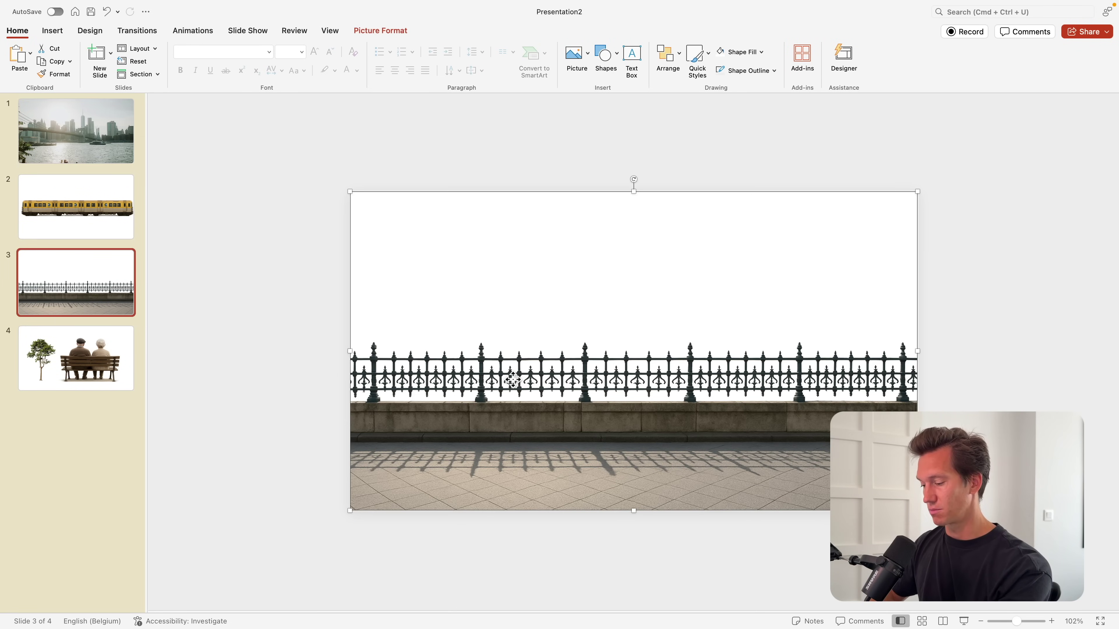
key(super+x)
click(90, 119)
key(super+v)
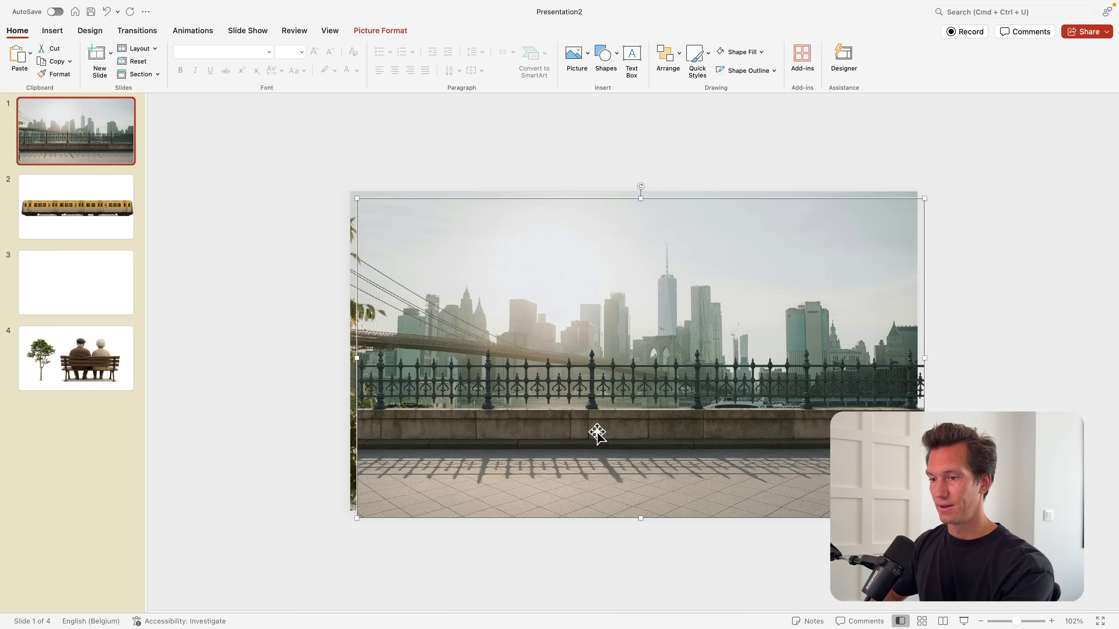
drag(607, 441, 700, 397)
key(super+z)
click(828, 145)
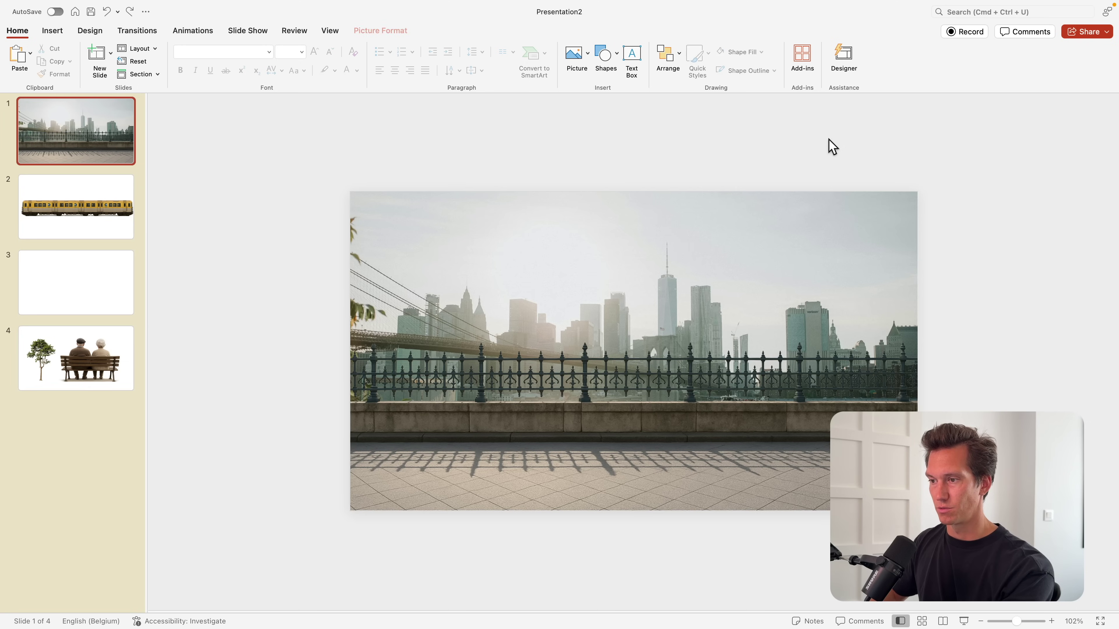
click(731, 258)
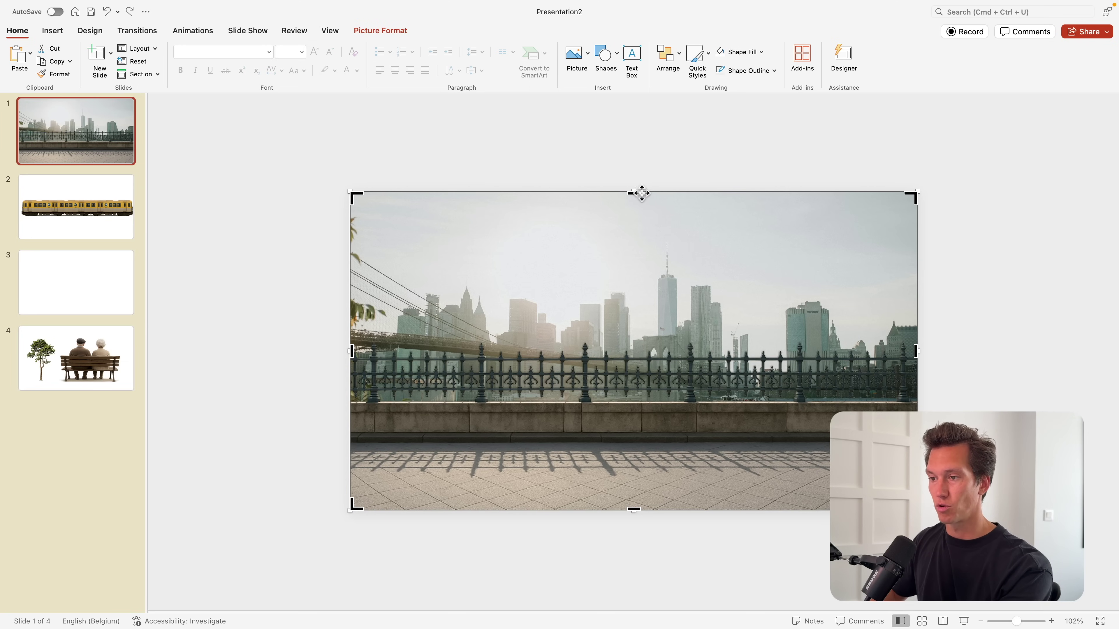
Step: Shrink the fence picture from its top edge, undoing stray moves of fence and photo
drag(639, 193, 629, 332)
click(299, 366)
drag(407, 423, 624, 400)
key(super+z)
drag(668, 260, 767, 232)
key(super+z)
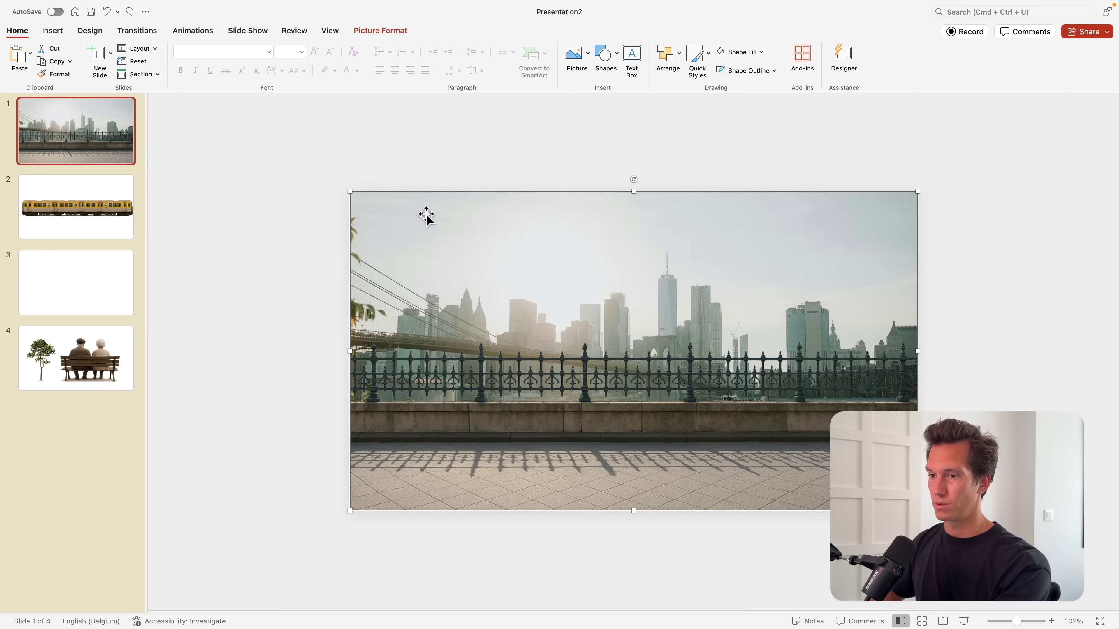
Step: Crop the city photo so the skyline shifts upward within its frame
double_click(441, 218)
drag(511, 270, 511, 242)
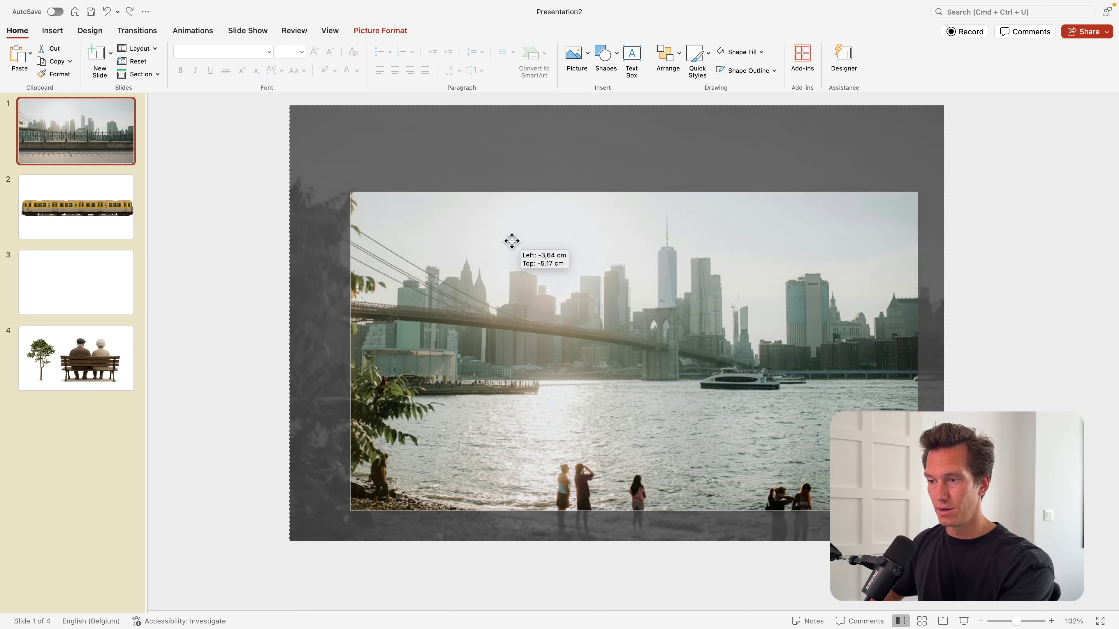
click(263, 284)
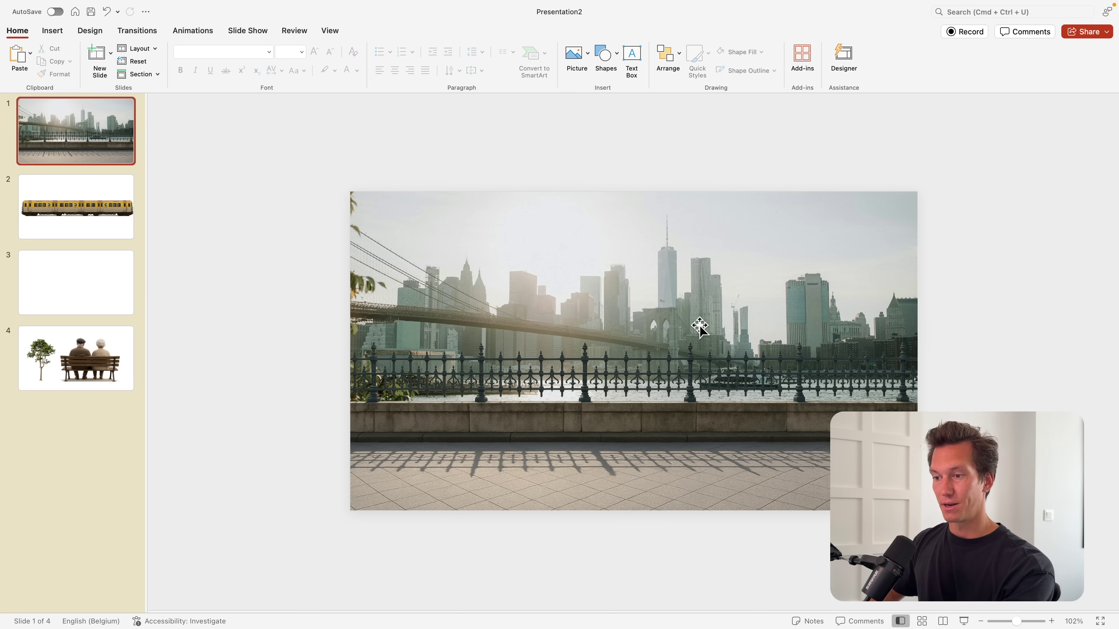
click(94, 210)
click(685, 355)
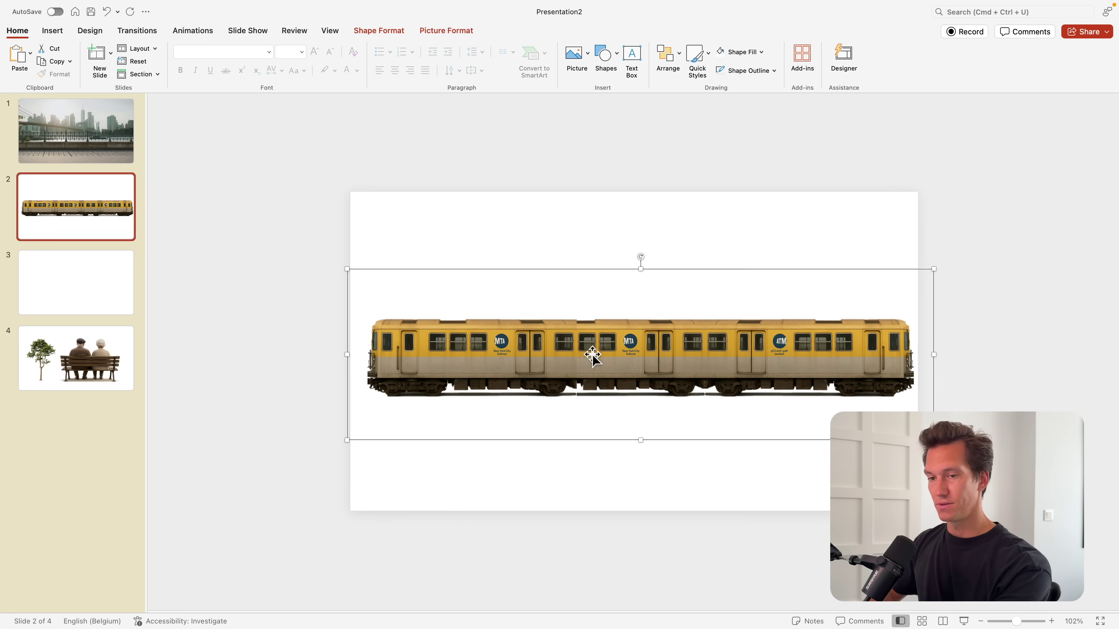
Step: Paste the train onto slide 1 and enlarge it toward the right
key(Page_Up)
key(super+v)
drag(346, 269, 162, 212)
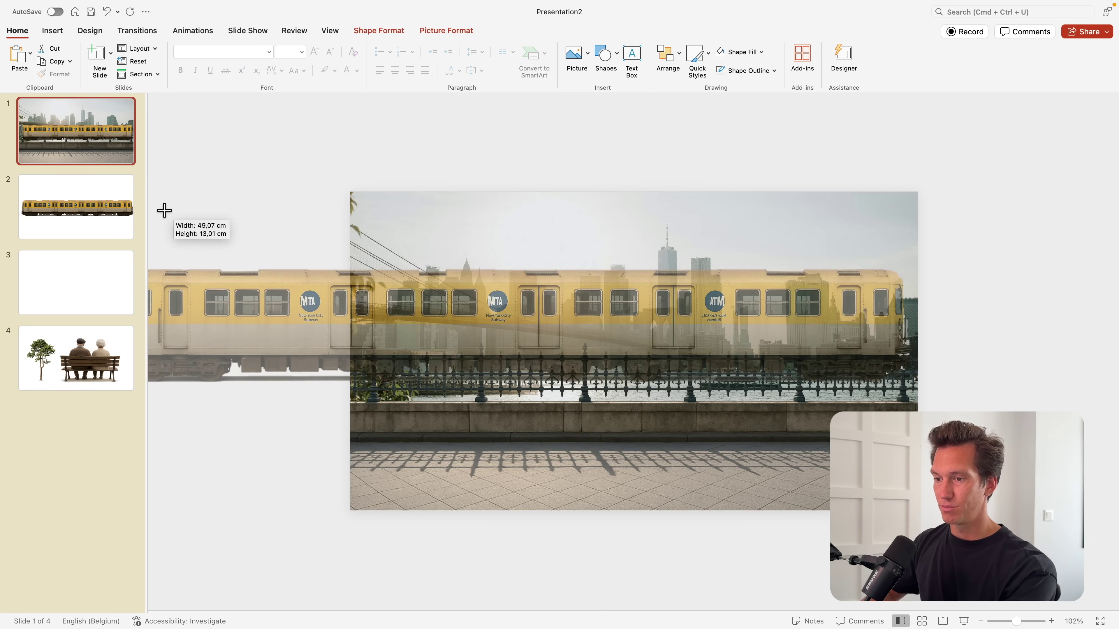
drag(320, 313, 582, 344)
drag(398, 242, 299, 215)
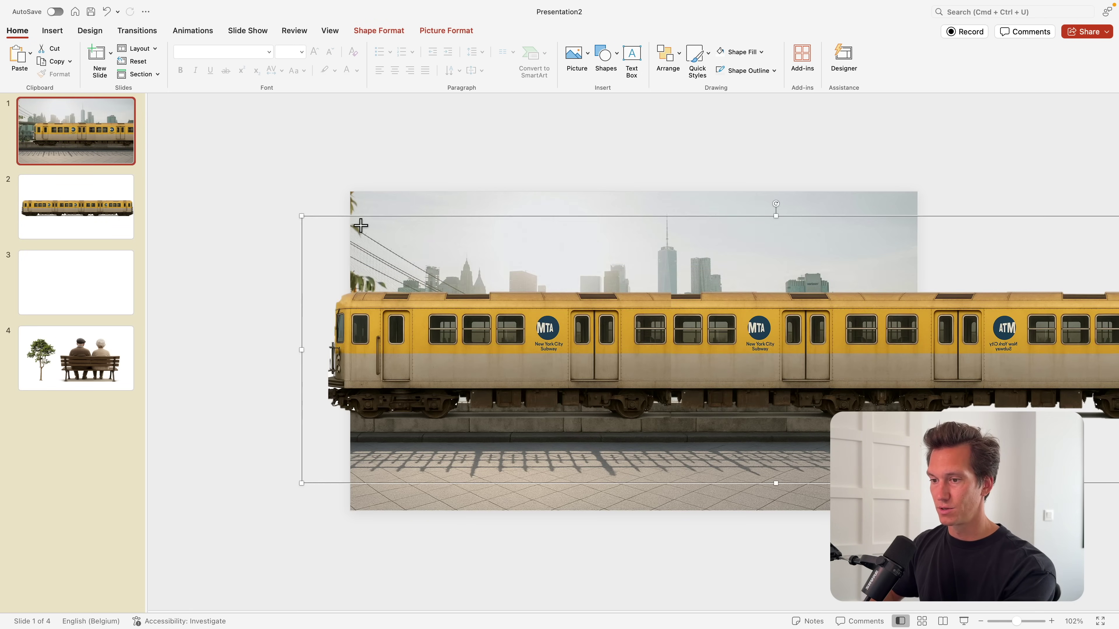
drag(418, 339, 458, 341)
scroll(458, 341, down, 5)
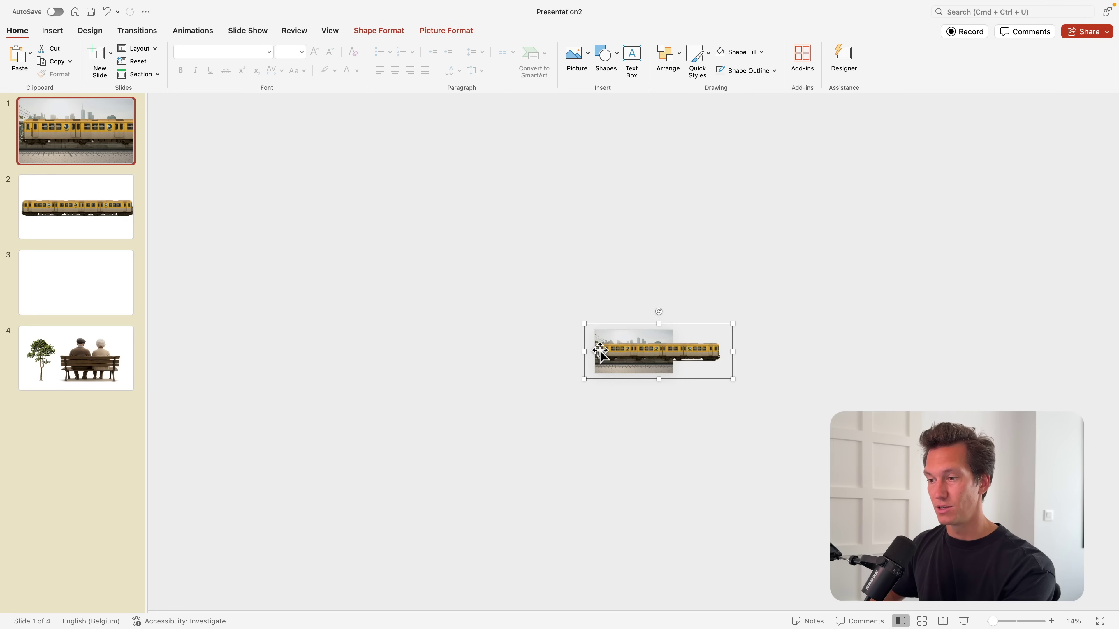
click(381, 390)
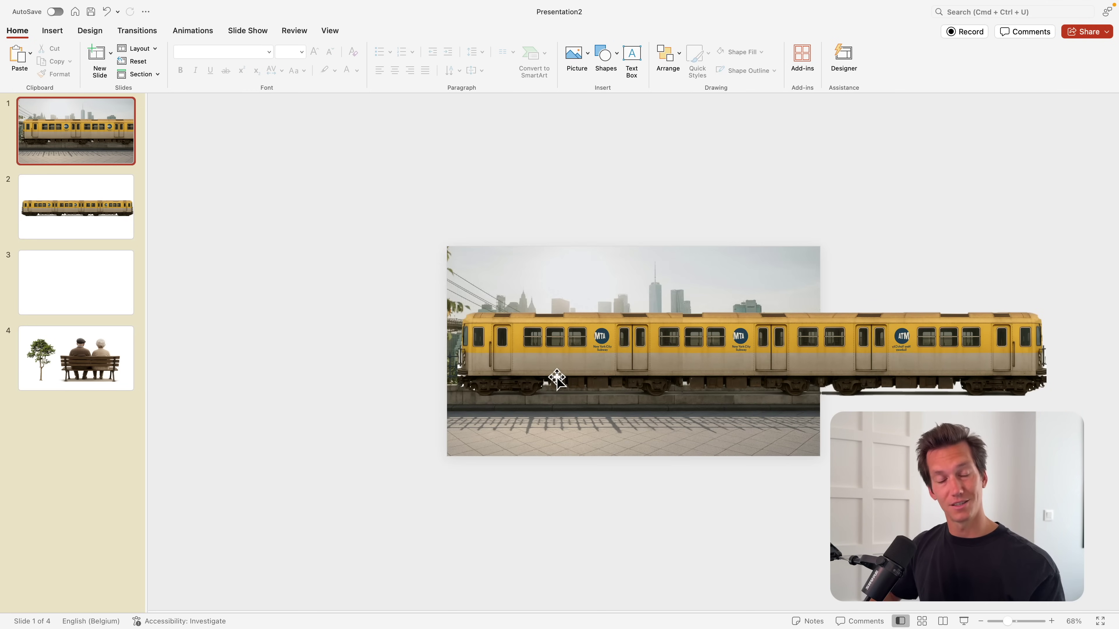
Step: Send the train behind the fence and park it just beyond the slide's right edge
click(560, 356)
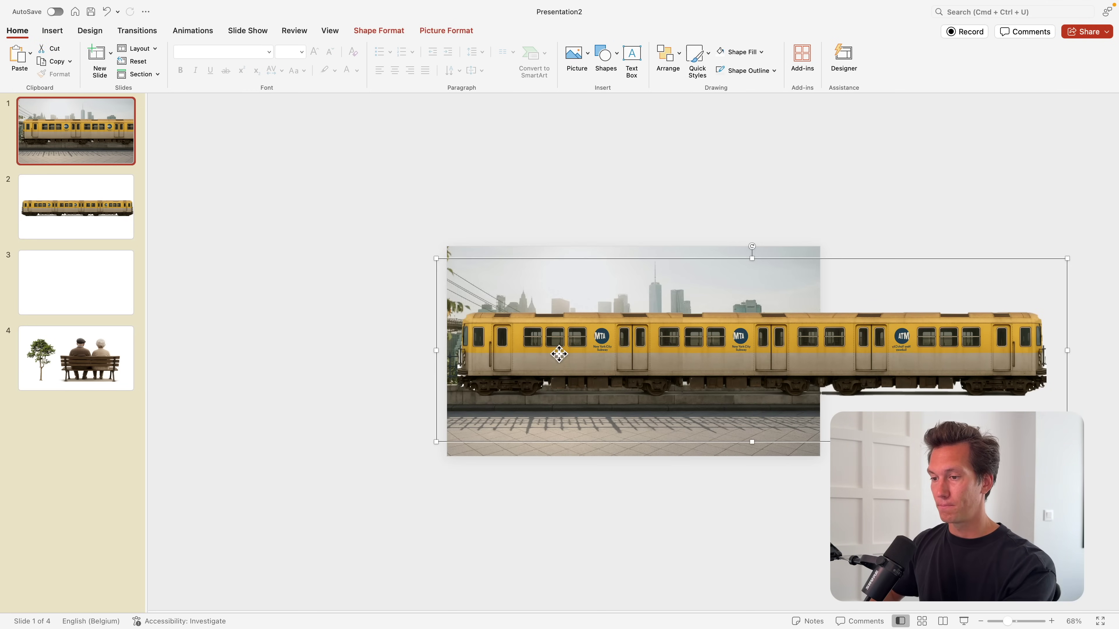
right_click(560, 356)
mouse_move(652, 433)
click(725, 449)
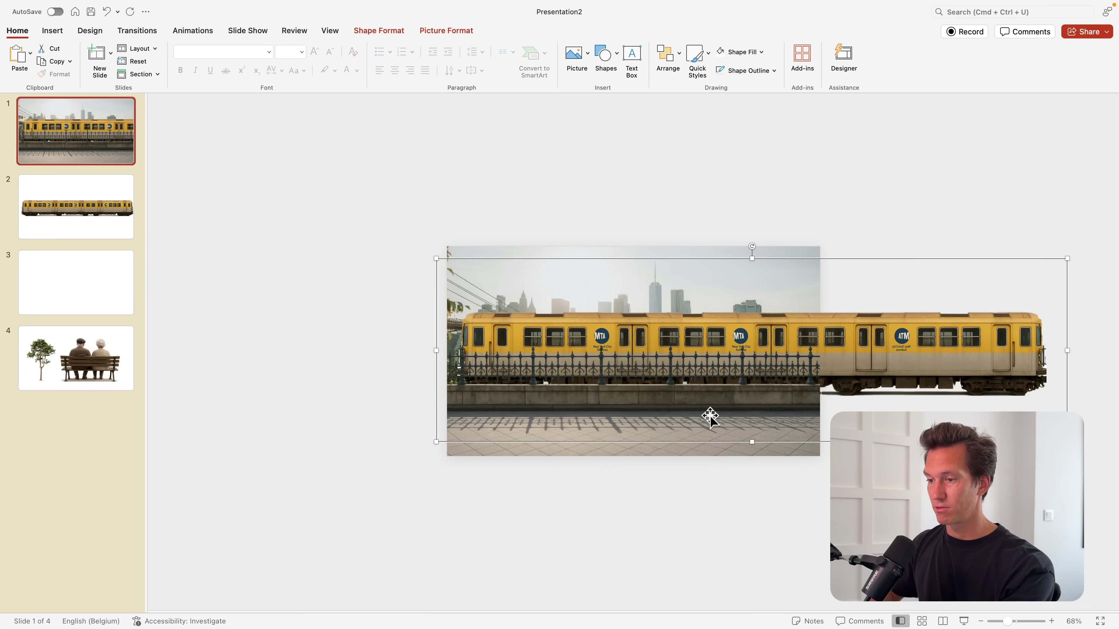
drag(653, 336, 697, 336)
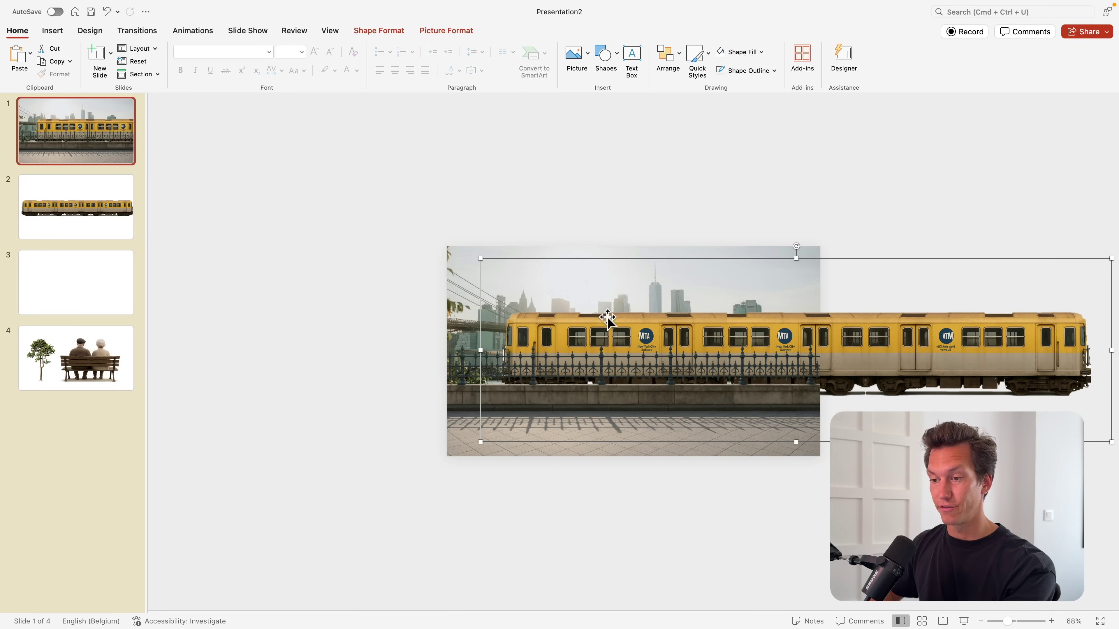
mouse_move(545, 318)
mouse_down()
mouse_move(864, 319)
mouse_move(524, 323)
mouse_up()
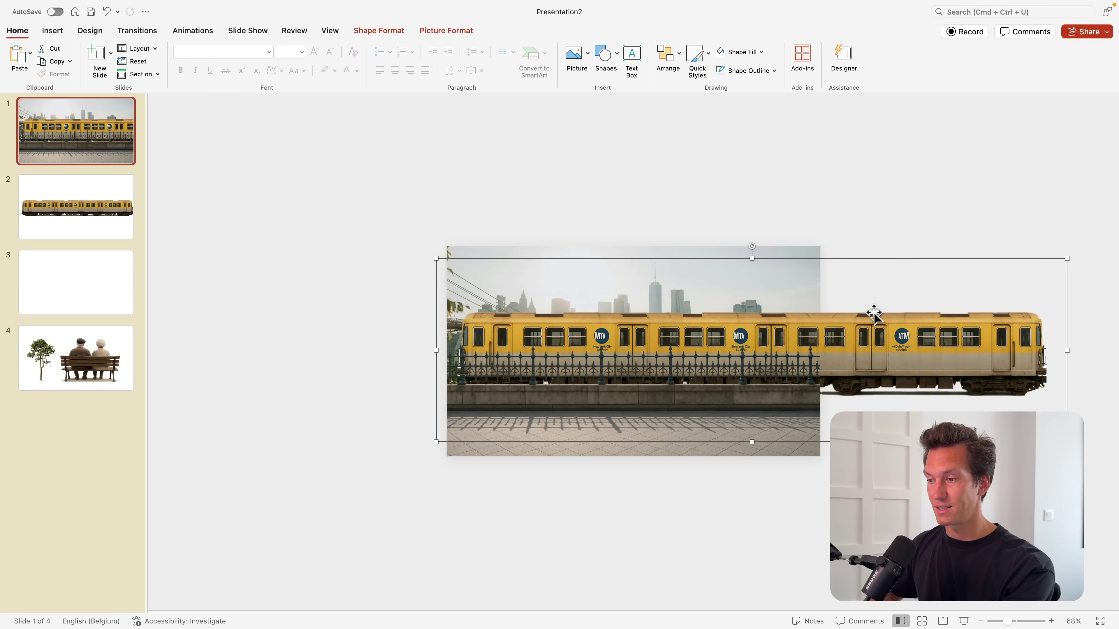
drag(874, 312, 578, 309)
drag(256, 321, 927, 324)
click(495, 388)
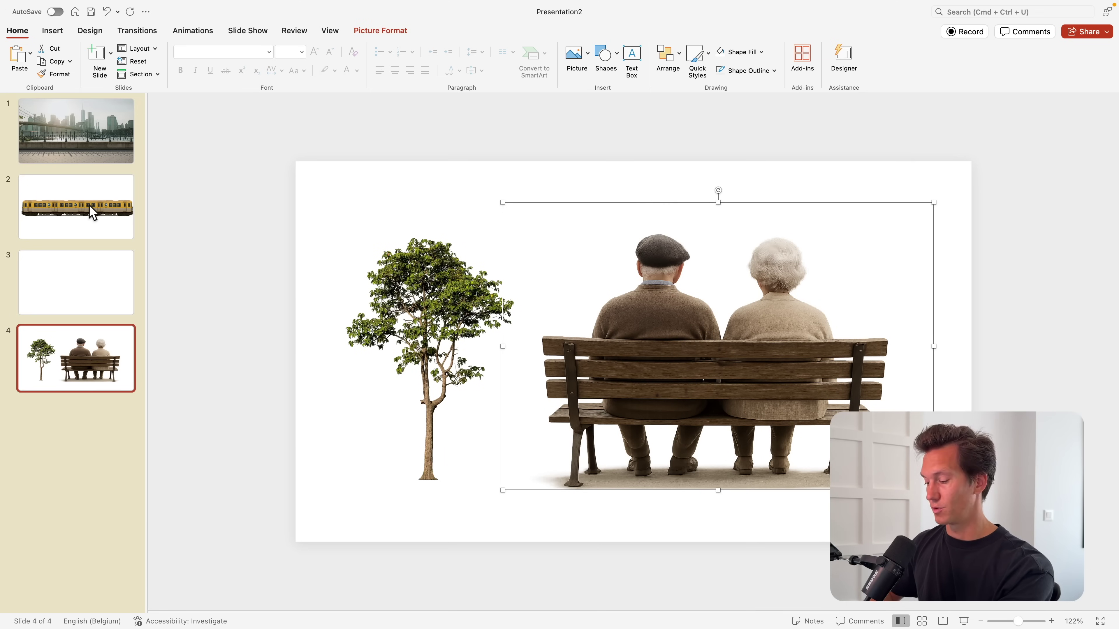
Step: Move the bench from slide 4 to slide 1, shrunk and placed on the sidewalk
key(super+x)
click(71, 147)
key(super+v)
drag(739, 368, 649, 420)
drag(844, 254, 749, 317)
drag(634, 429, 619, 469)
key(Escape)
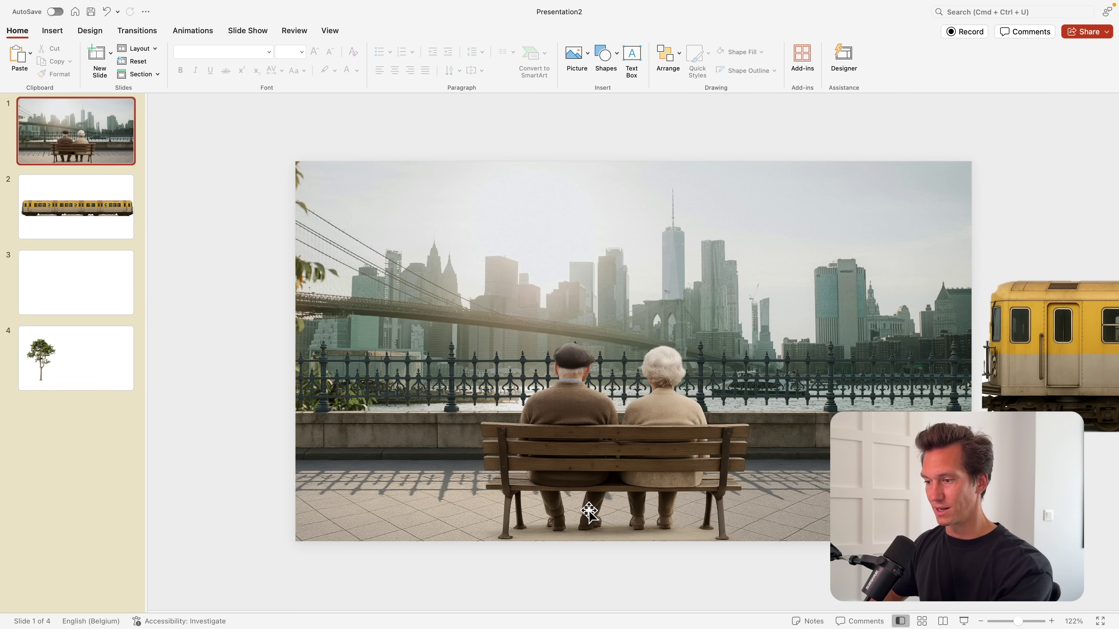
Step: Move the tree to slide 1's left edge, crop it at the slide borders, and duplicate it right
click(75, 358)
click(444, 348)
key(super+x)
click(76, 130)
key(super+v)
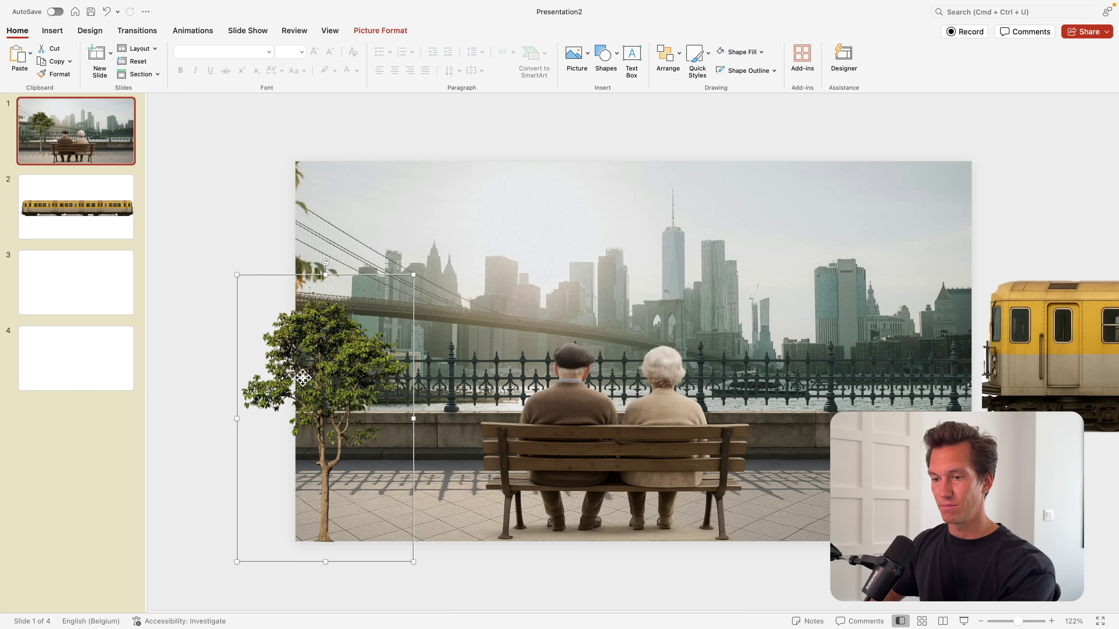
drag(412, 273, 359, 337)
double_click(360, 338)
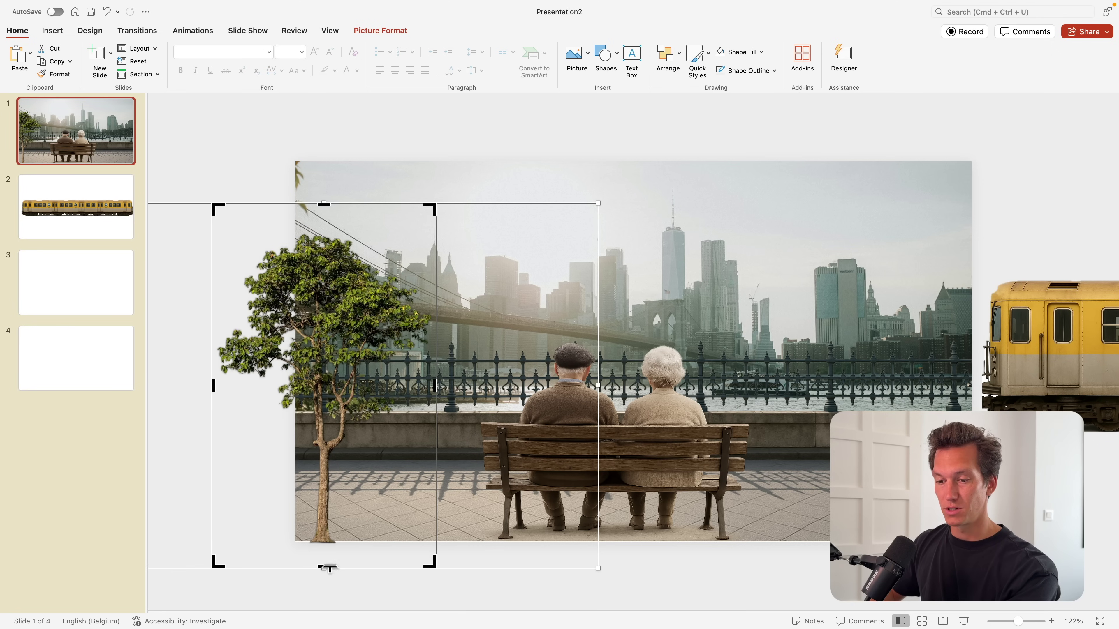
drag(326, 568, 328, 540)
drag(212, 371, 295, 375)
click(247, 167)
drag(432, 359, 861, 388)
Step: Flip the duplicate tree horizontally, shrink it, and re-crop it into the right side of the scene
click(670, 58)
mouse_move(755, 276)
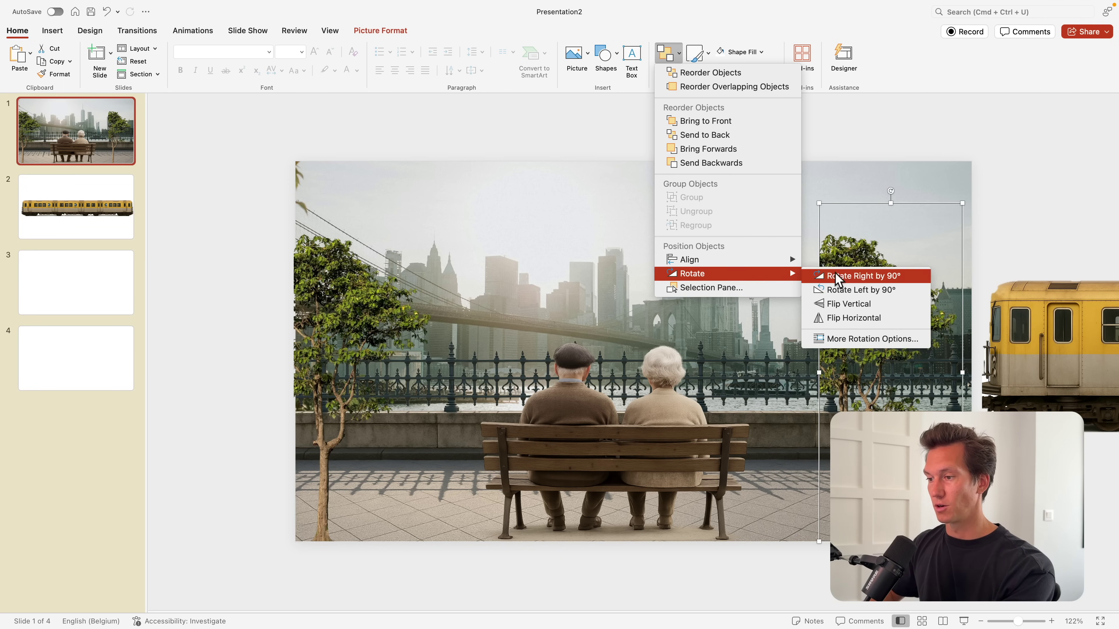
click(855, 317)
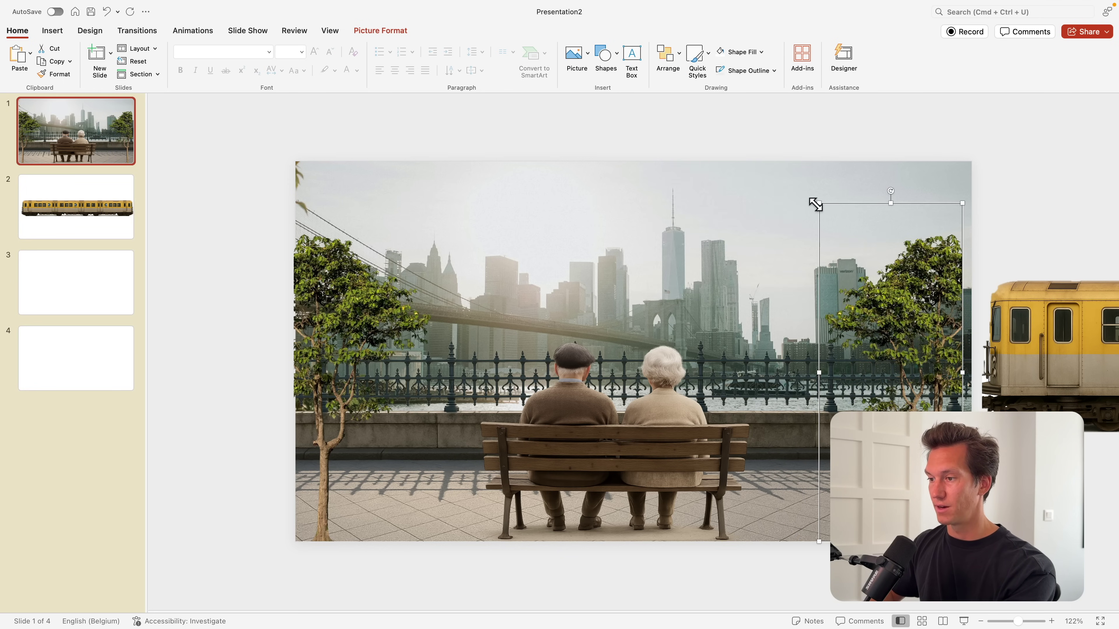
drag(815, 203, 866, 242)
drag(908, 328, 913, 356)
scroll(911, 355, down, 5)
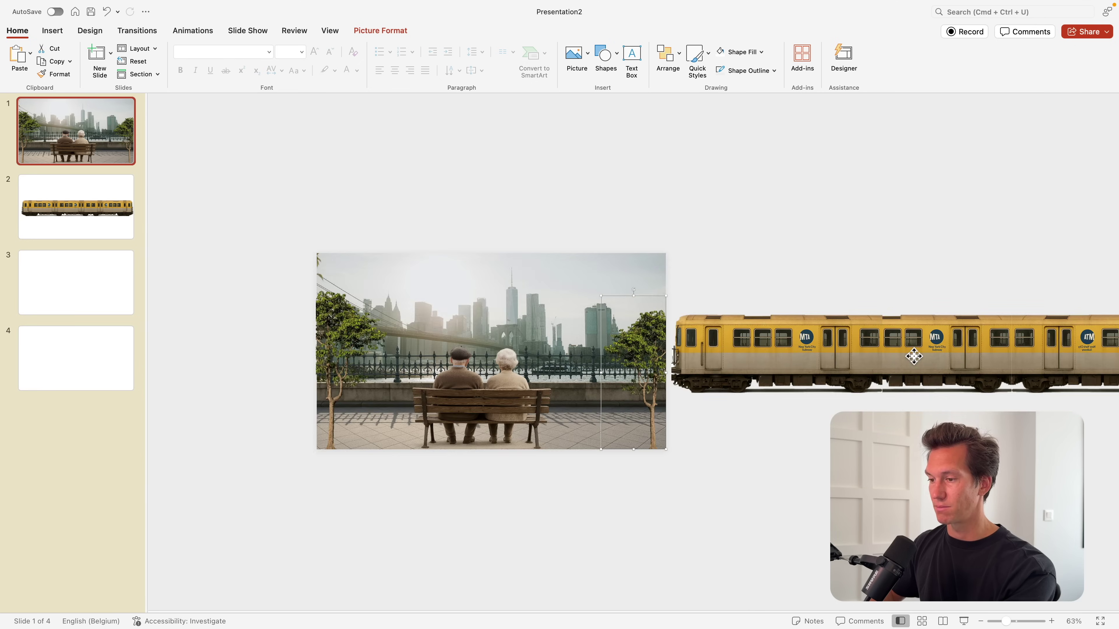
scroll(719, 404, up, 4)
drag(662, 411, 679, 411)
click(987, 227)
Step: Delete slides 2 to 4, leaving only the finished slide 1
scroll(987, 227, down, 1)
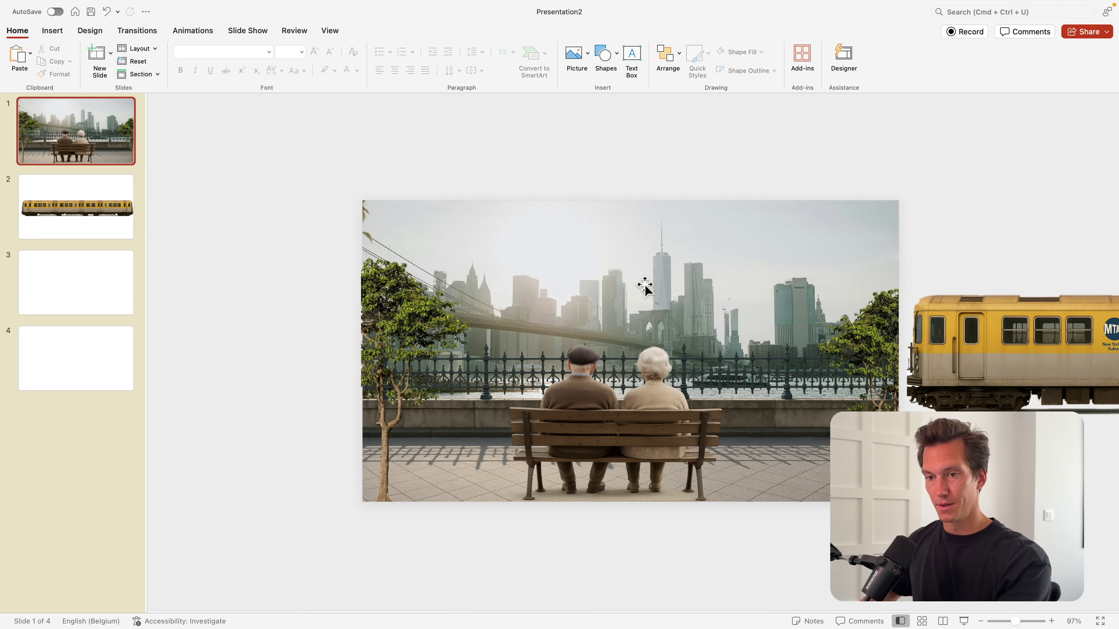
click(114, 235)
shift+click(100, 349)
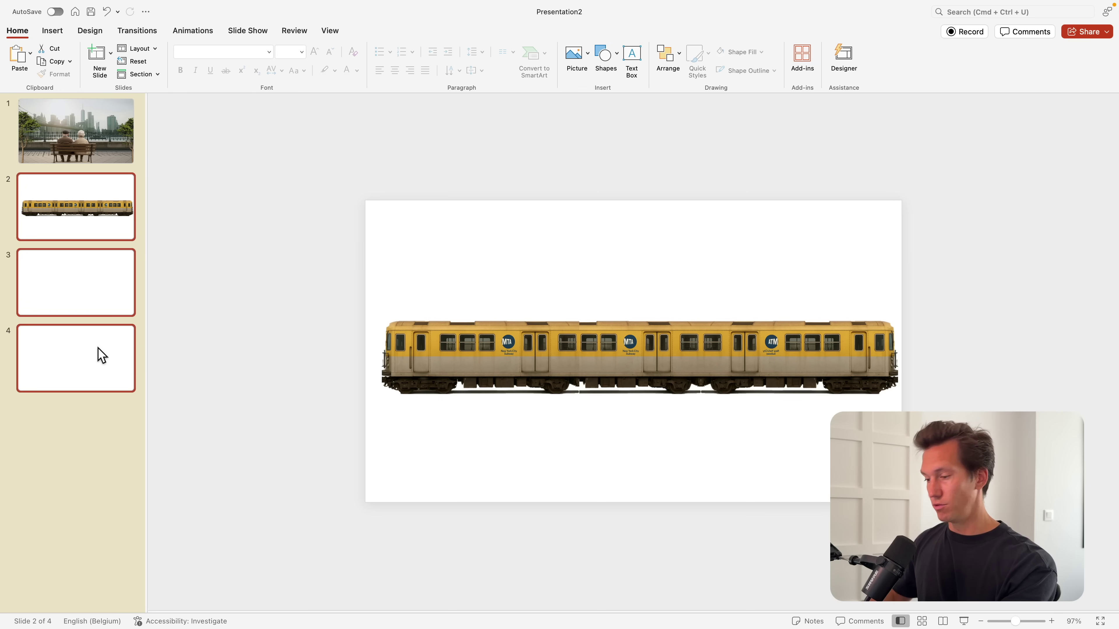
key(Delete)
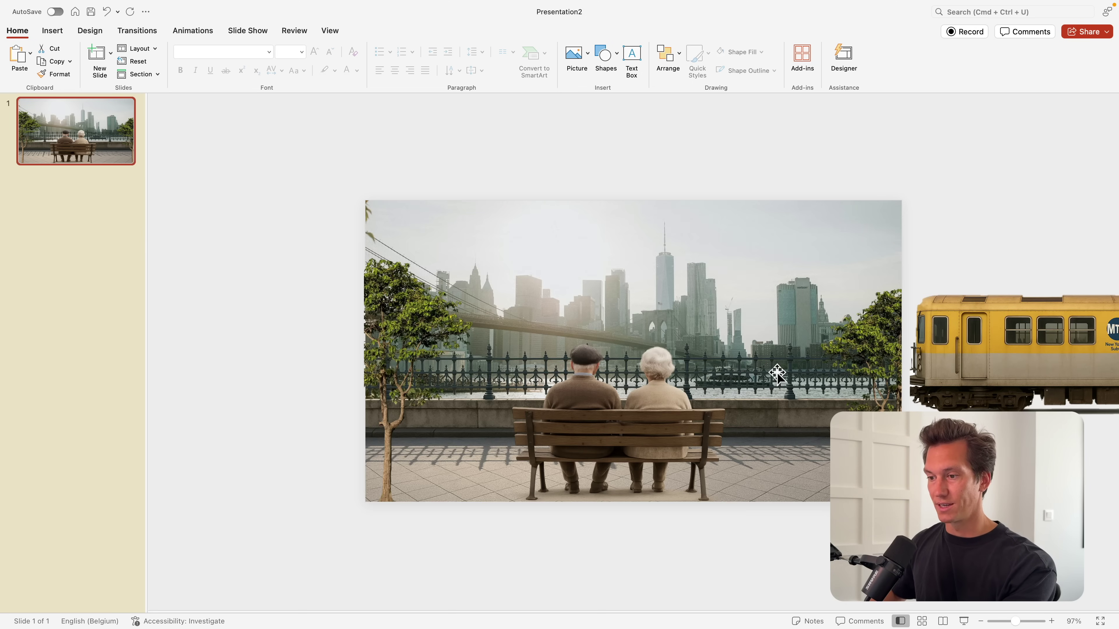